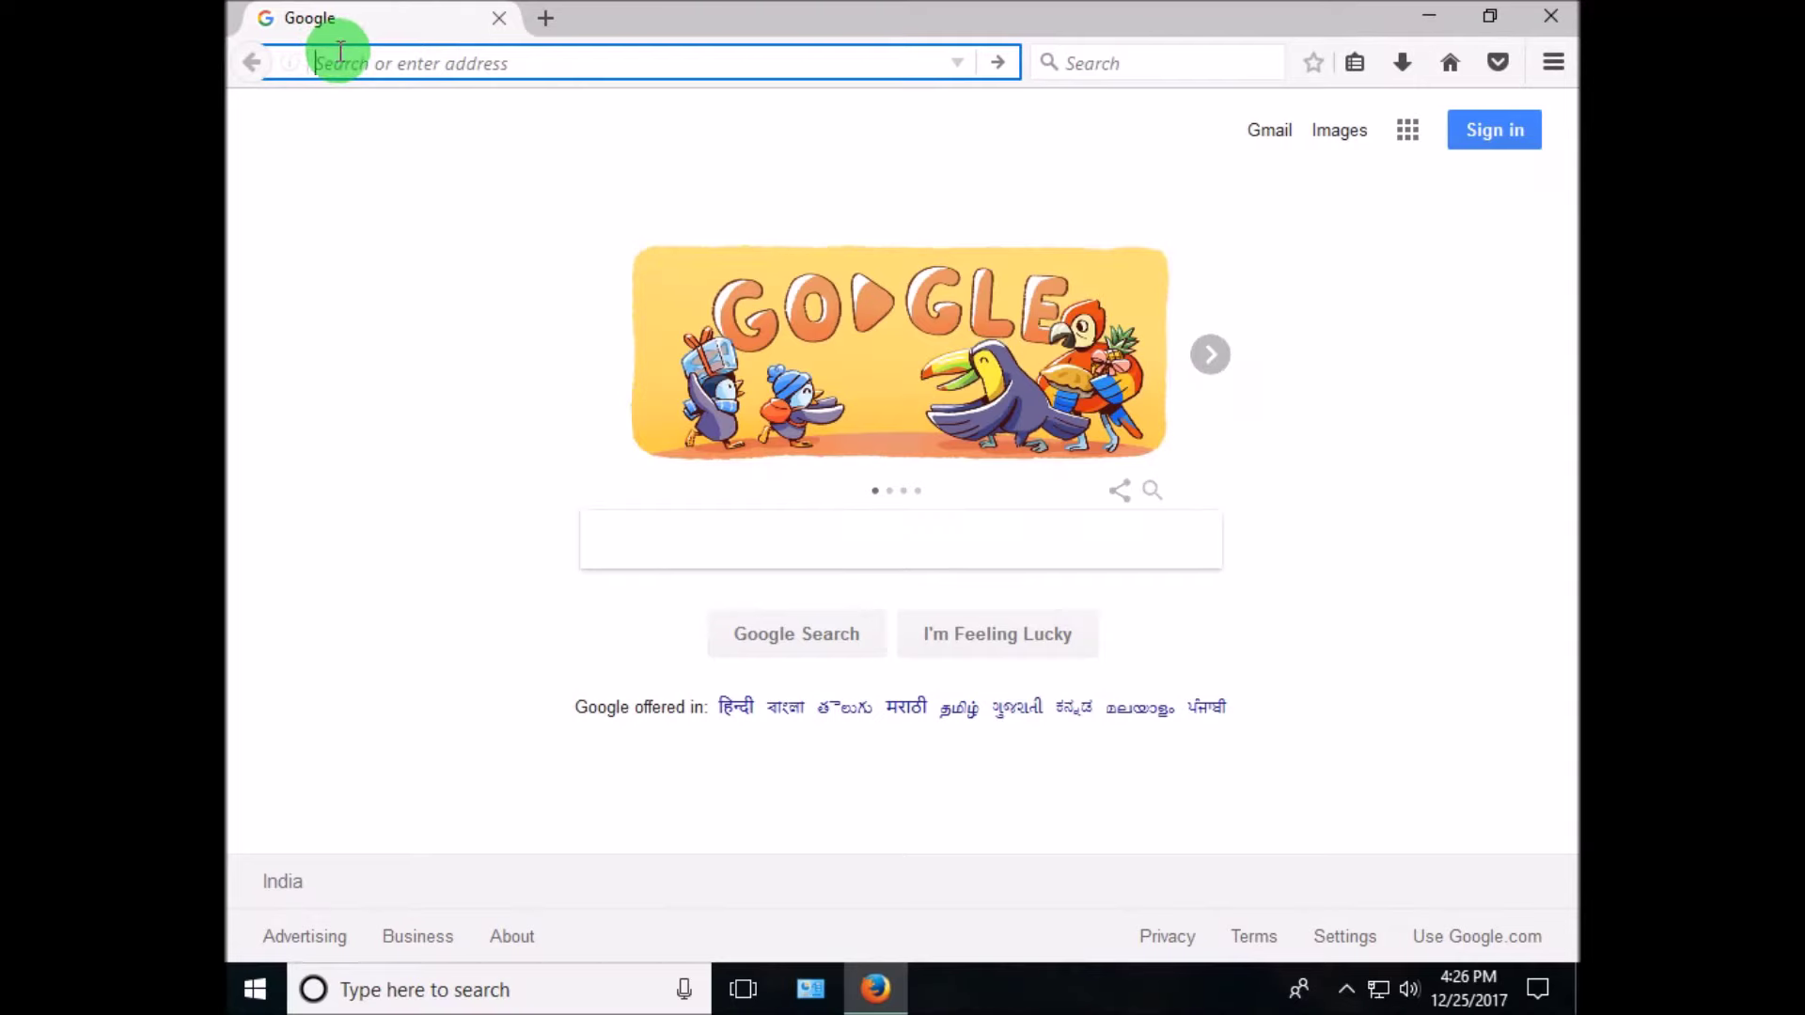
# - Load the router login page at 192.168.2.1 in Firefox without the trailing slash
pyautogui.write('192')
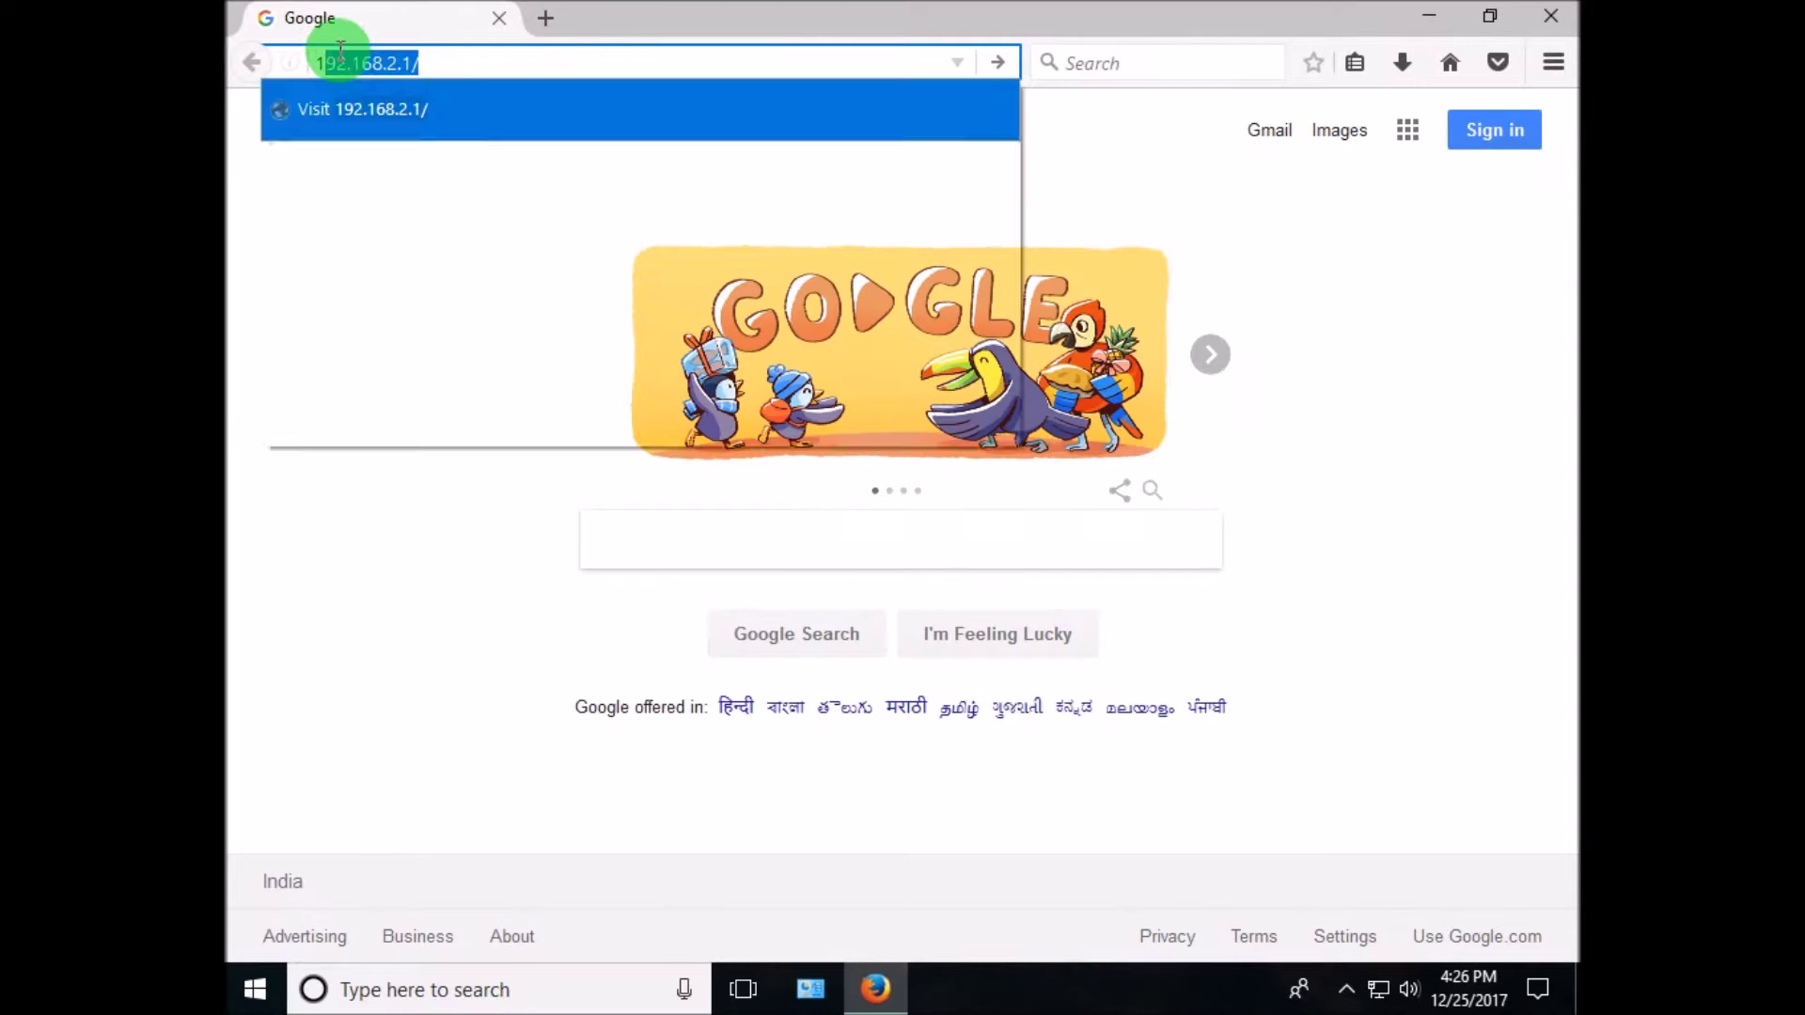
pyautogui.write('.168.2')
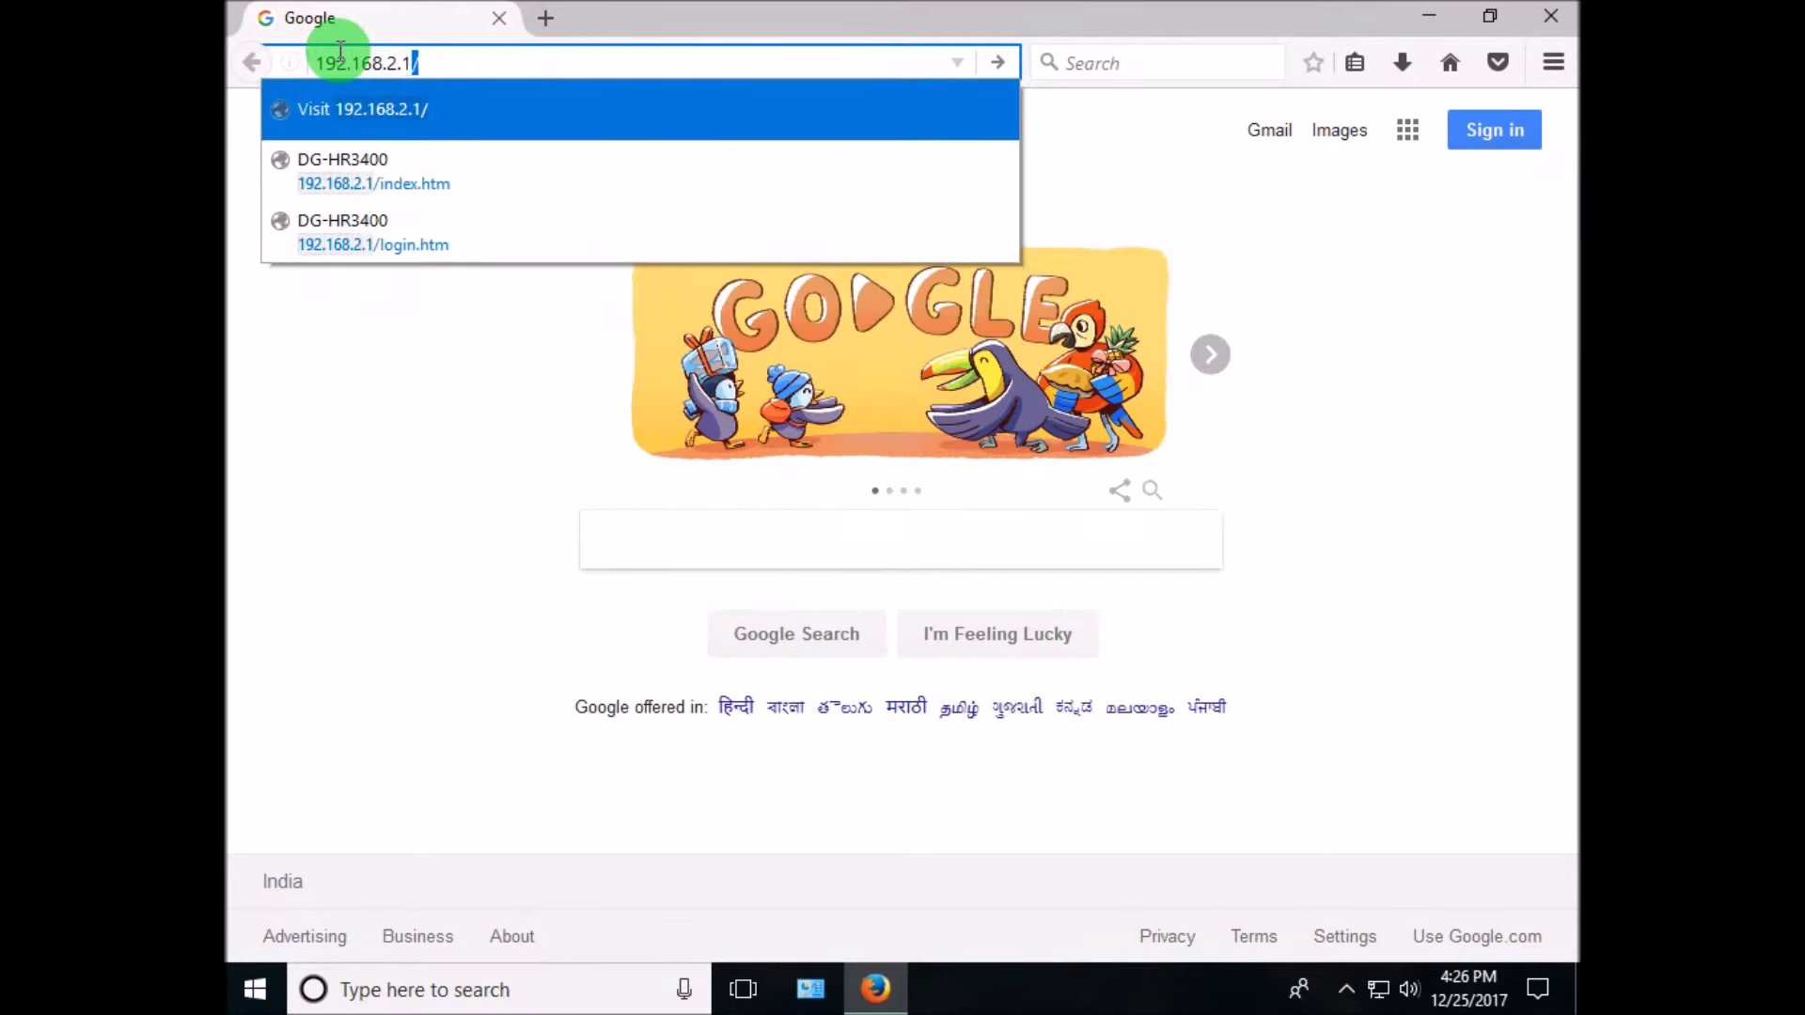
pyautogui.press('Delete')
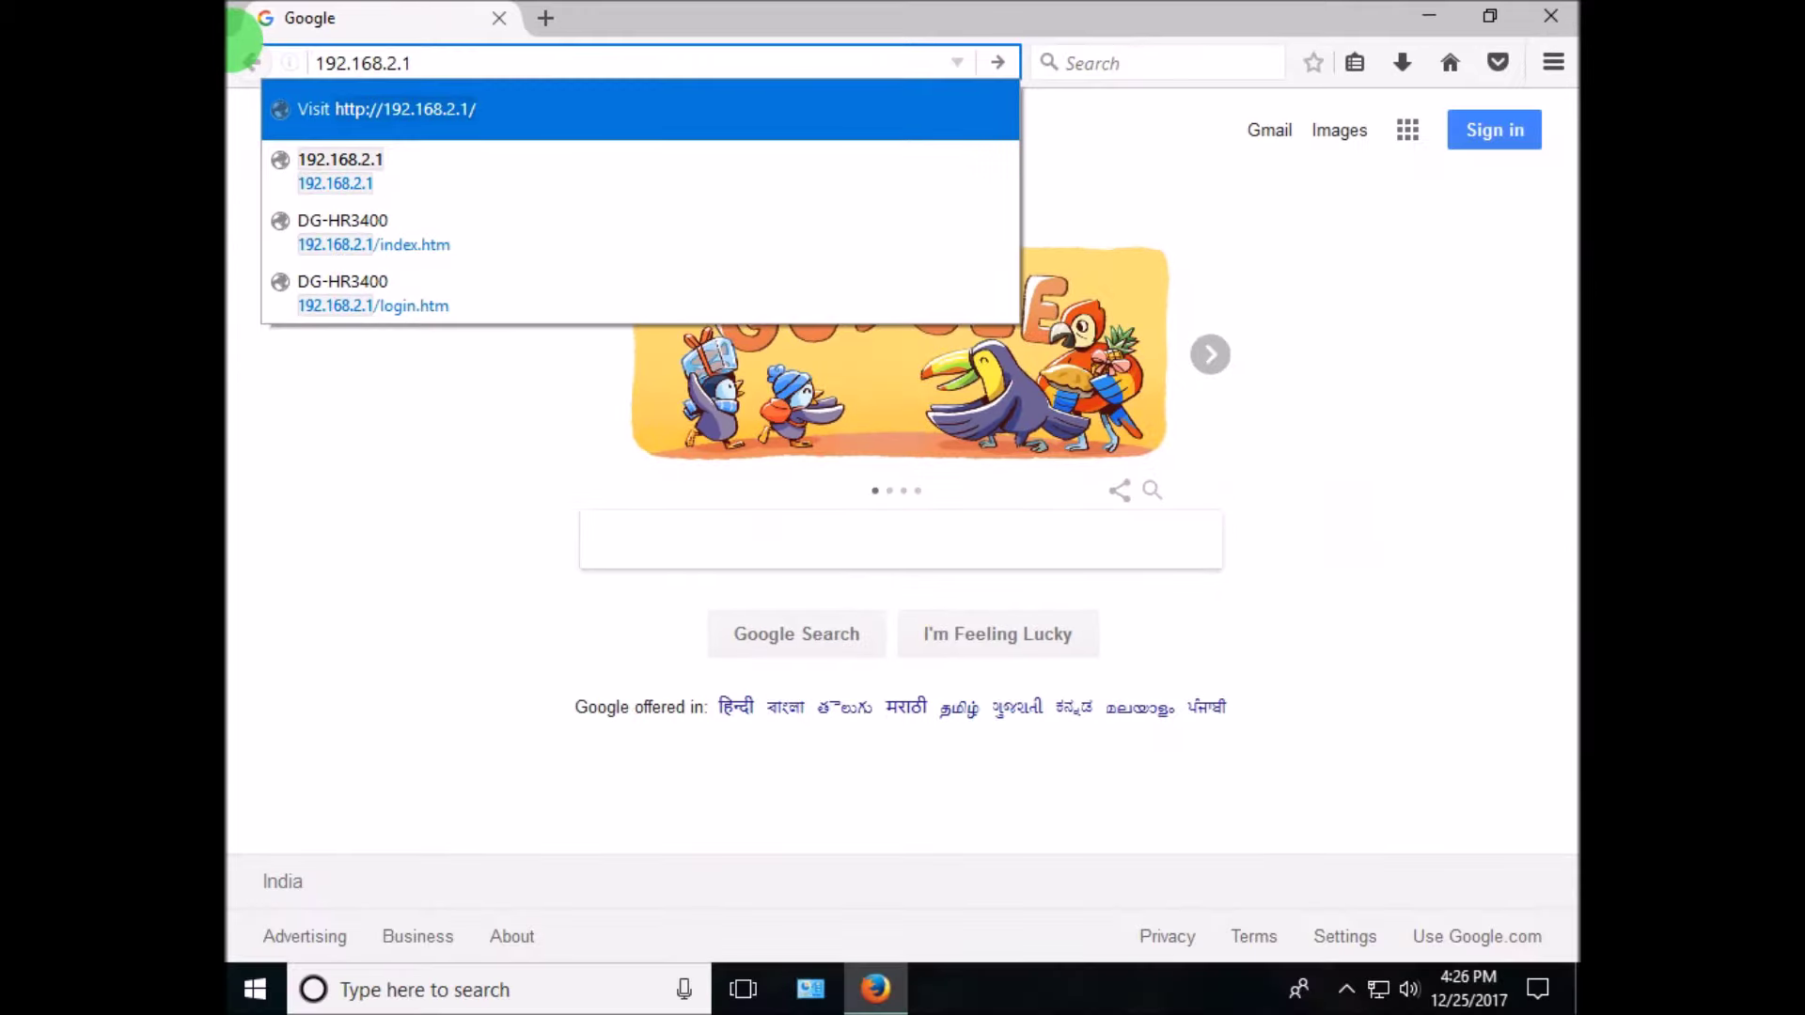
pyautogui.click(370, 62)
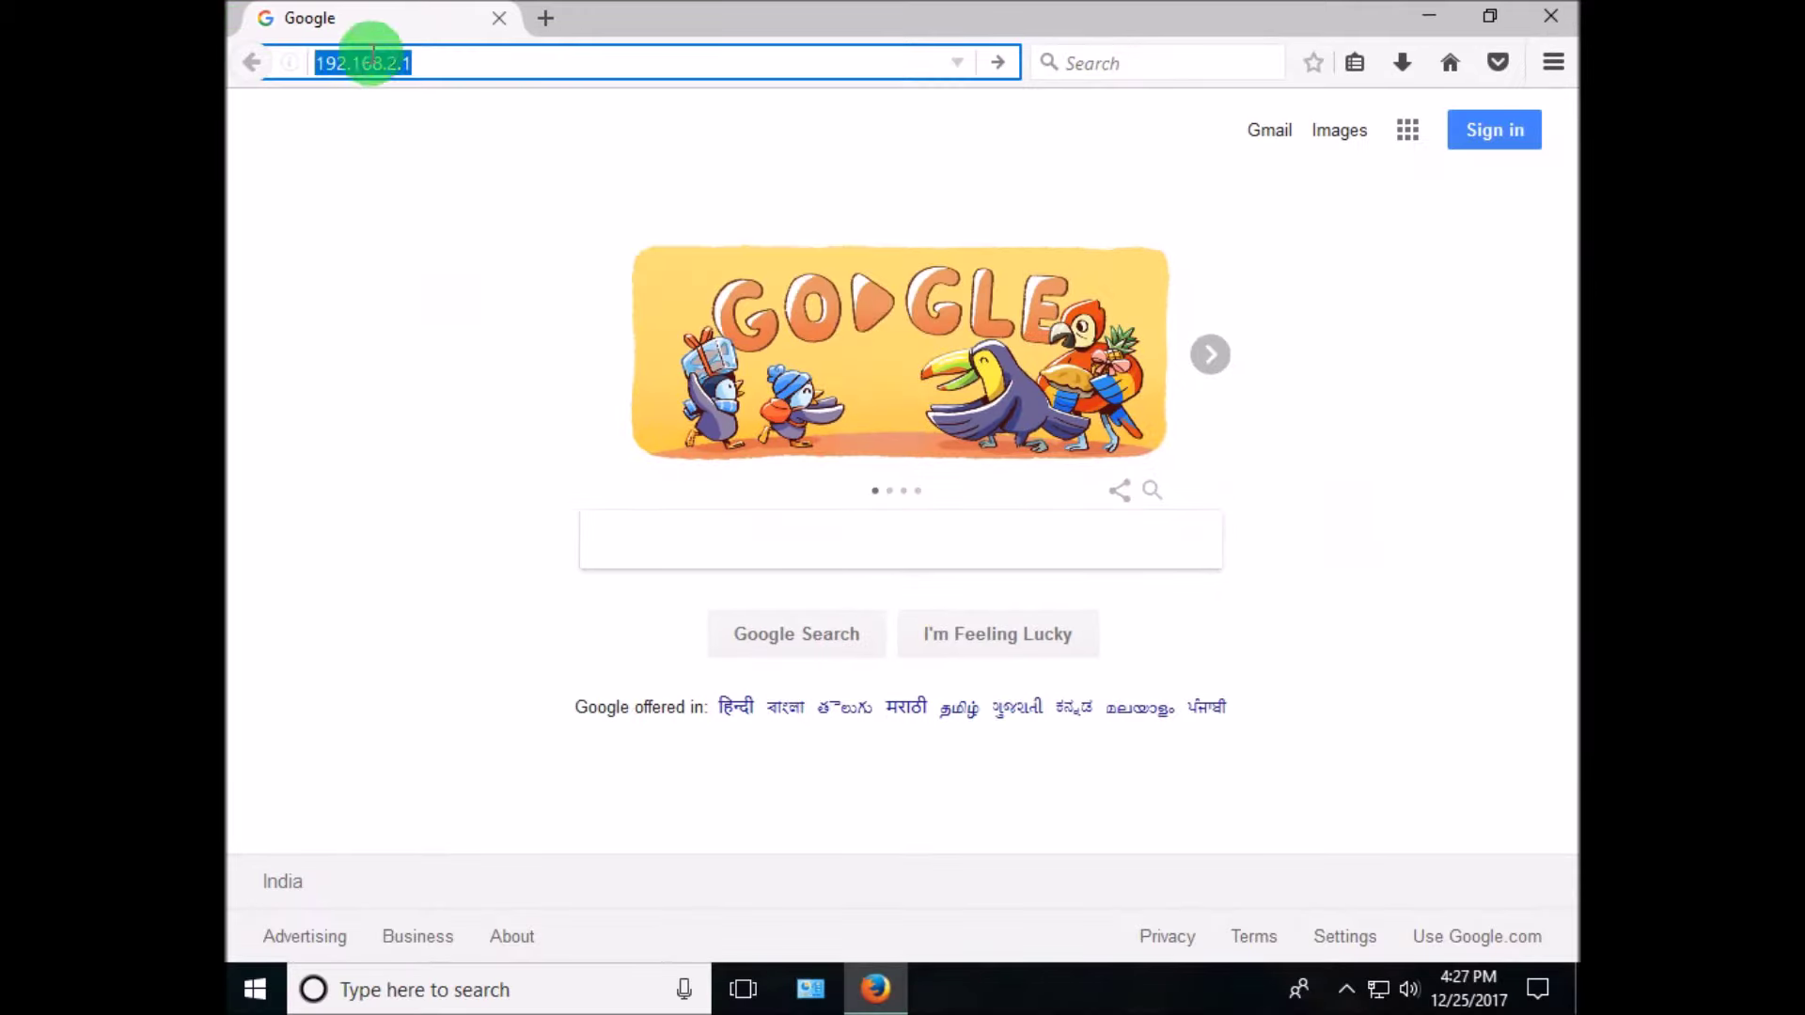
pyautogui.press('Return')
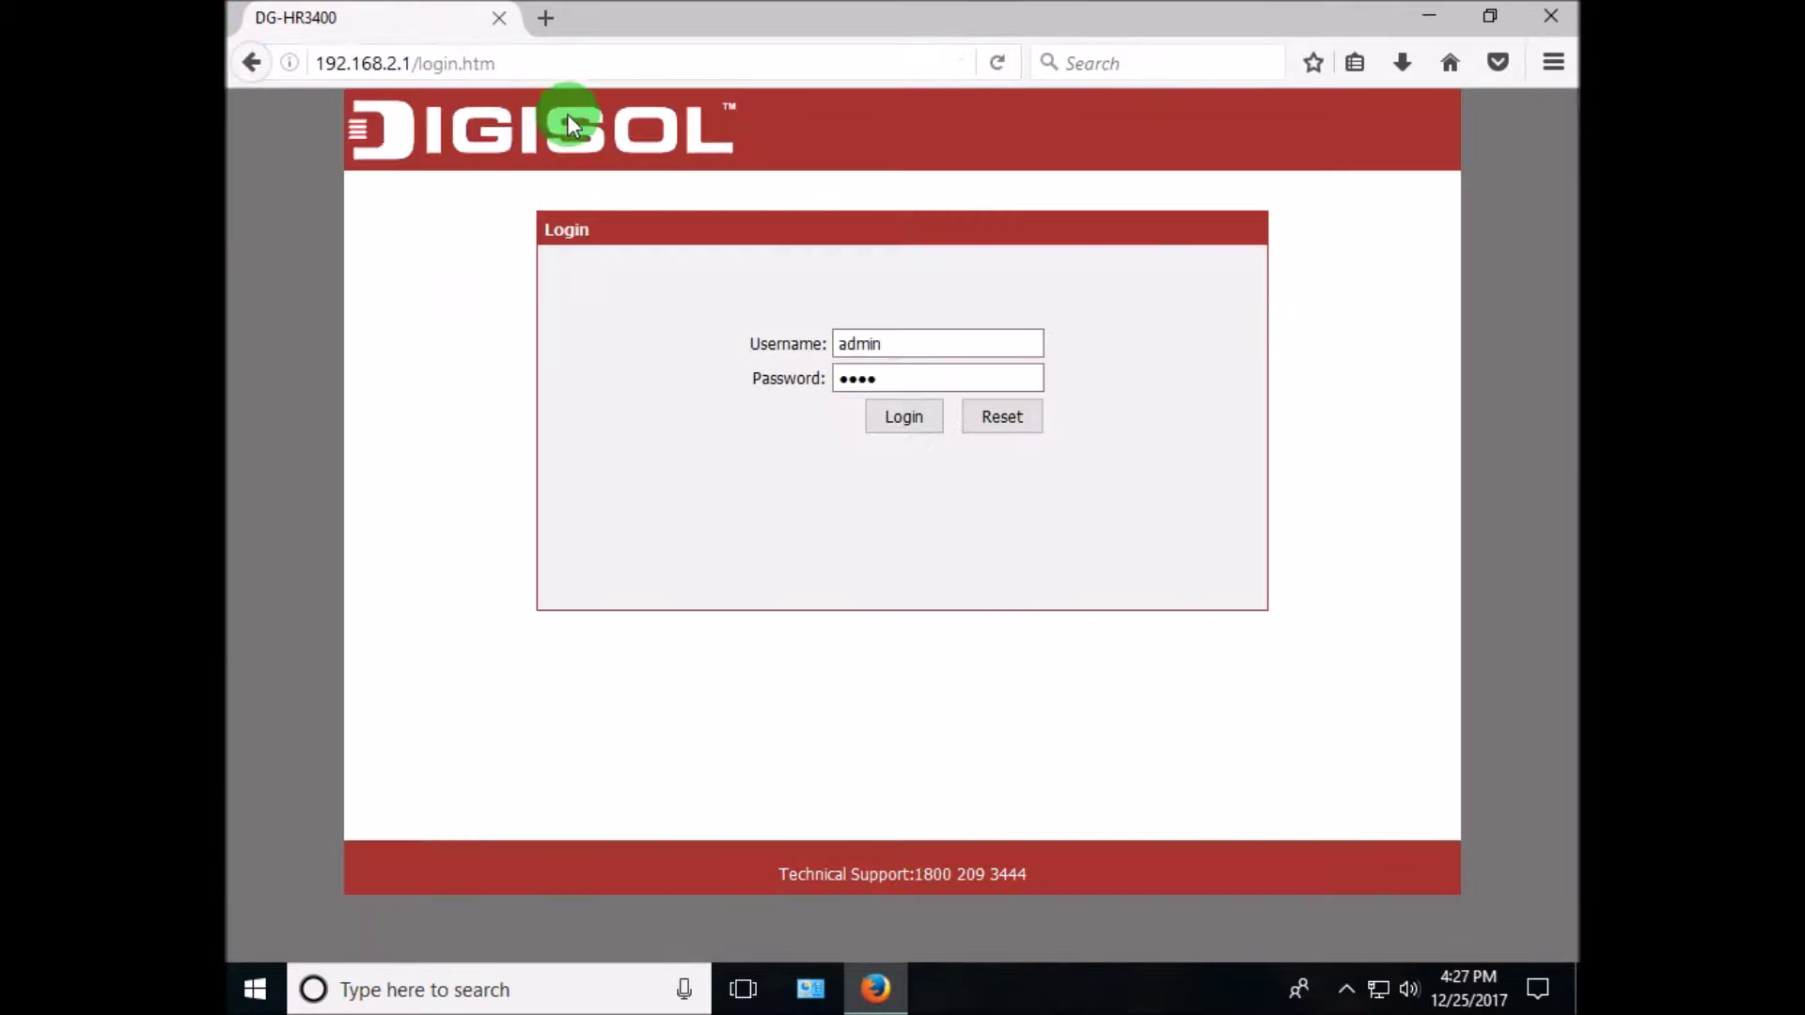
# - Retype the admin password in the login form and log in to the router
pyautogui.click(886, 377)
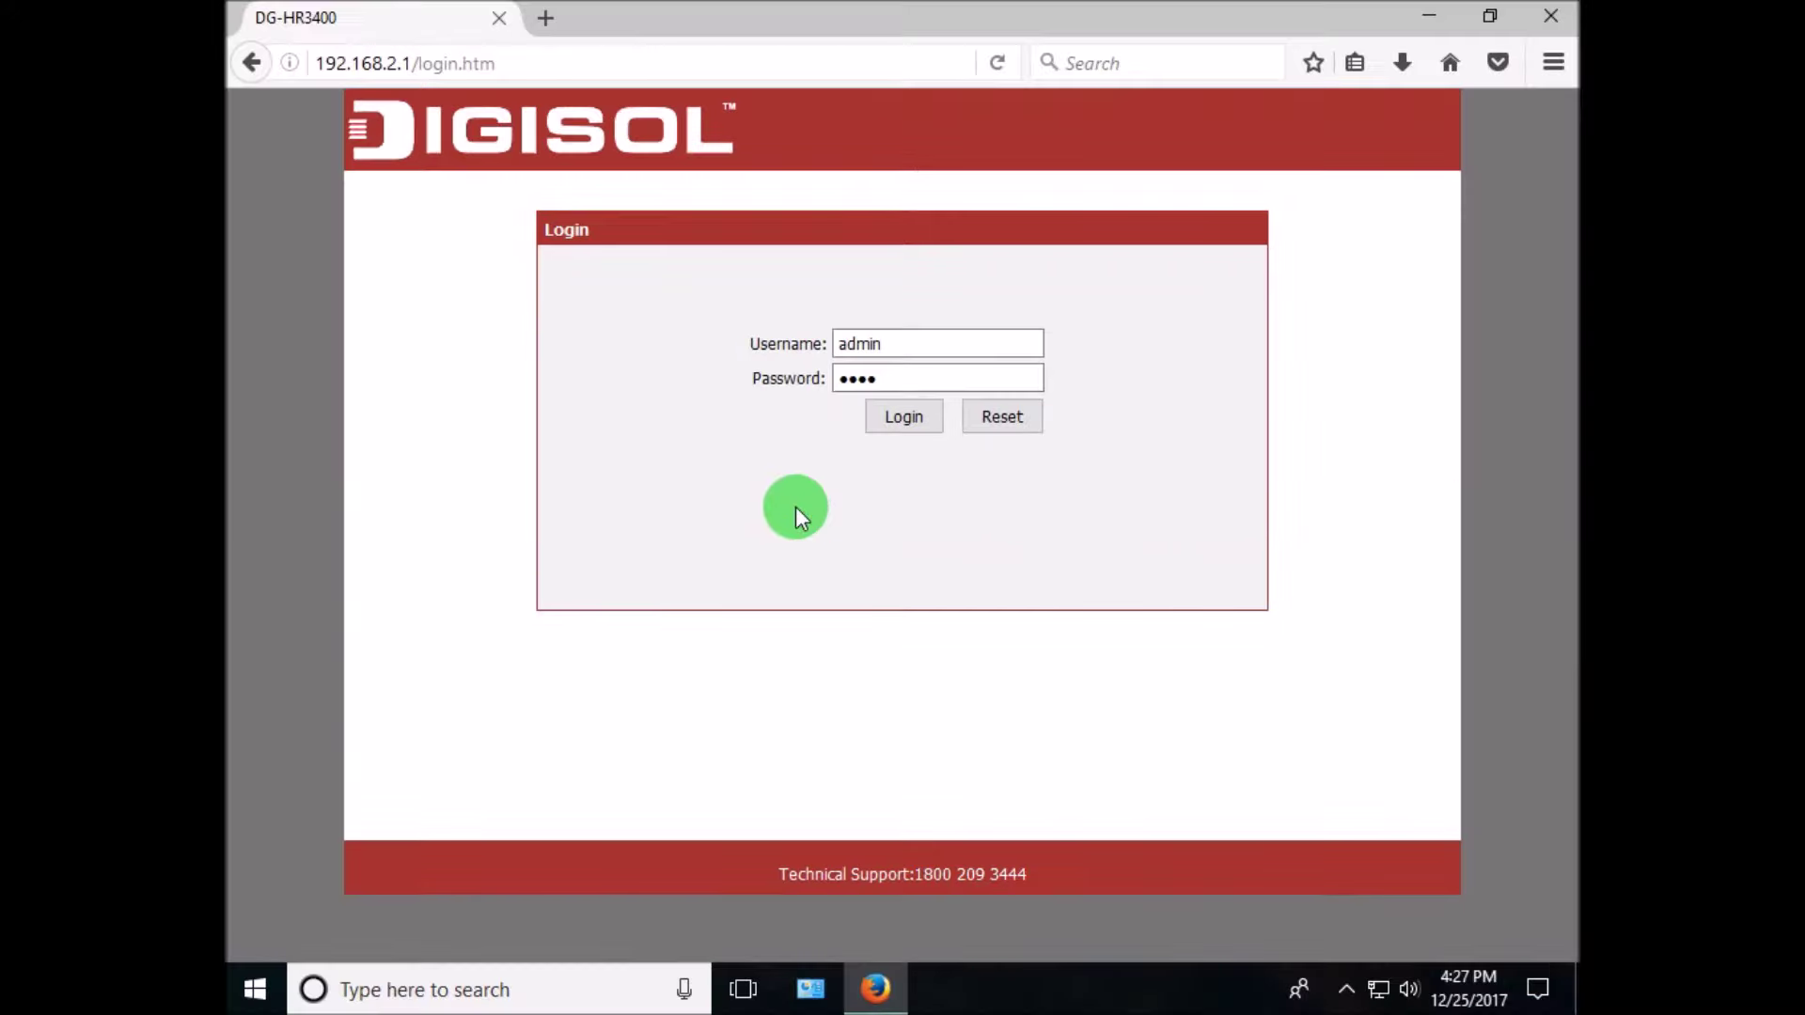
pyautogui.click(890, 349)
pyautogui.moveTo(873, 386); pyautogui.dragTo(839, 405)
pyautogui.write('1234')
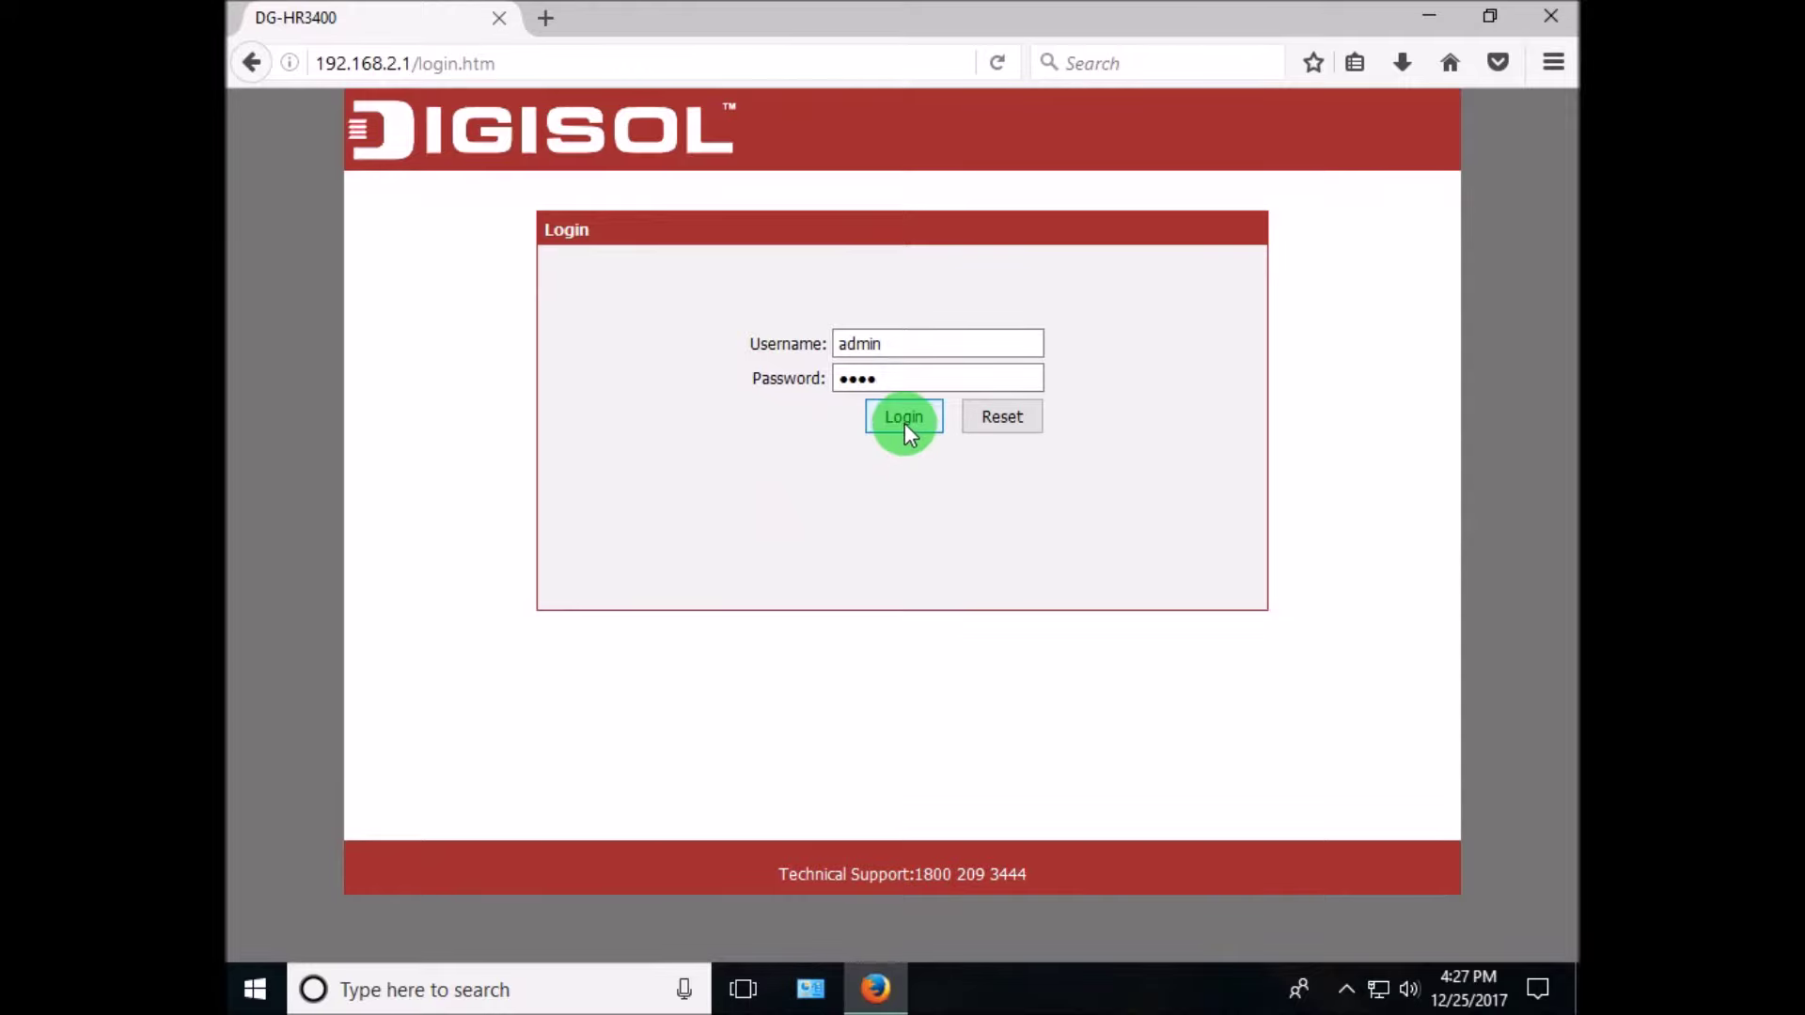
pyautogui.click(888, 415)
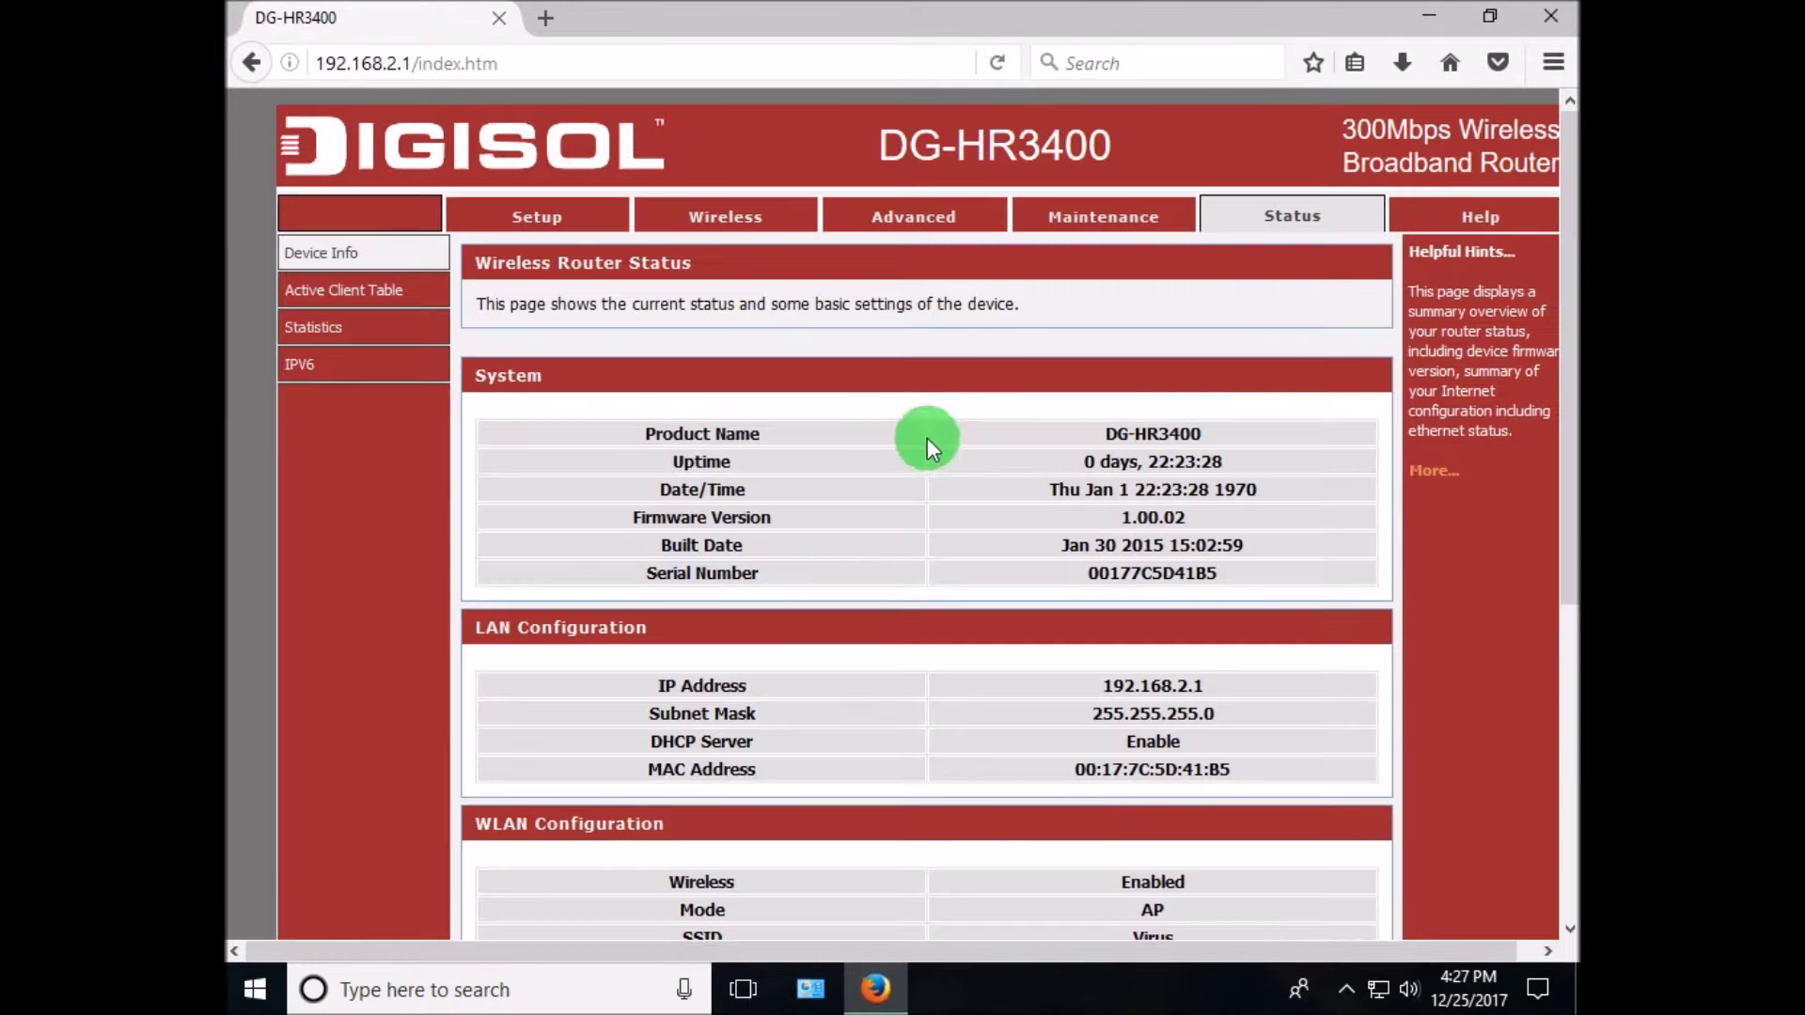
# - Show the Active Client Table listing the connected clients
pyautogui.scroll(-3, 1190, 403)
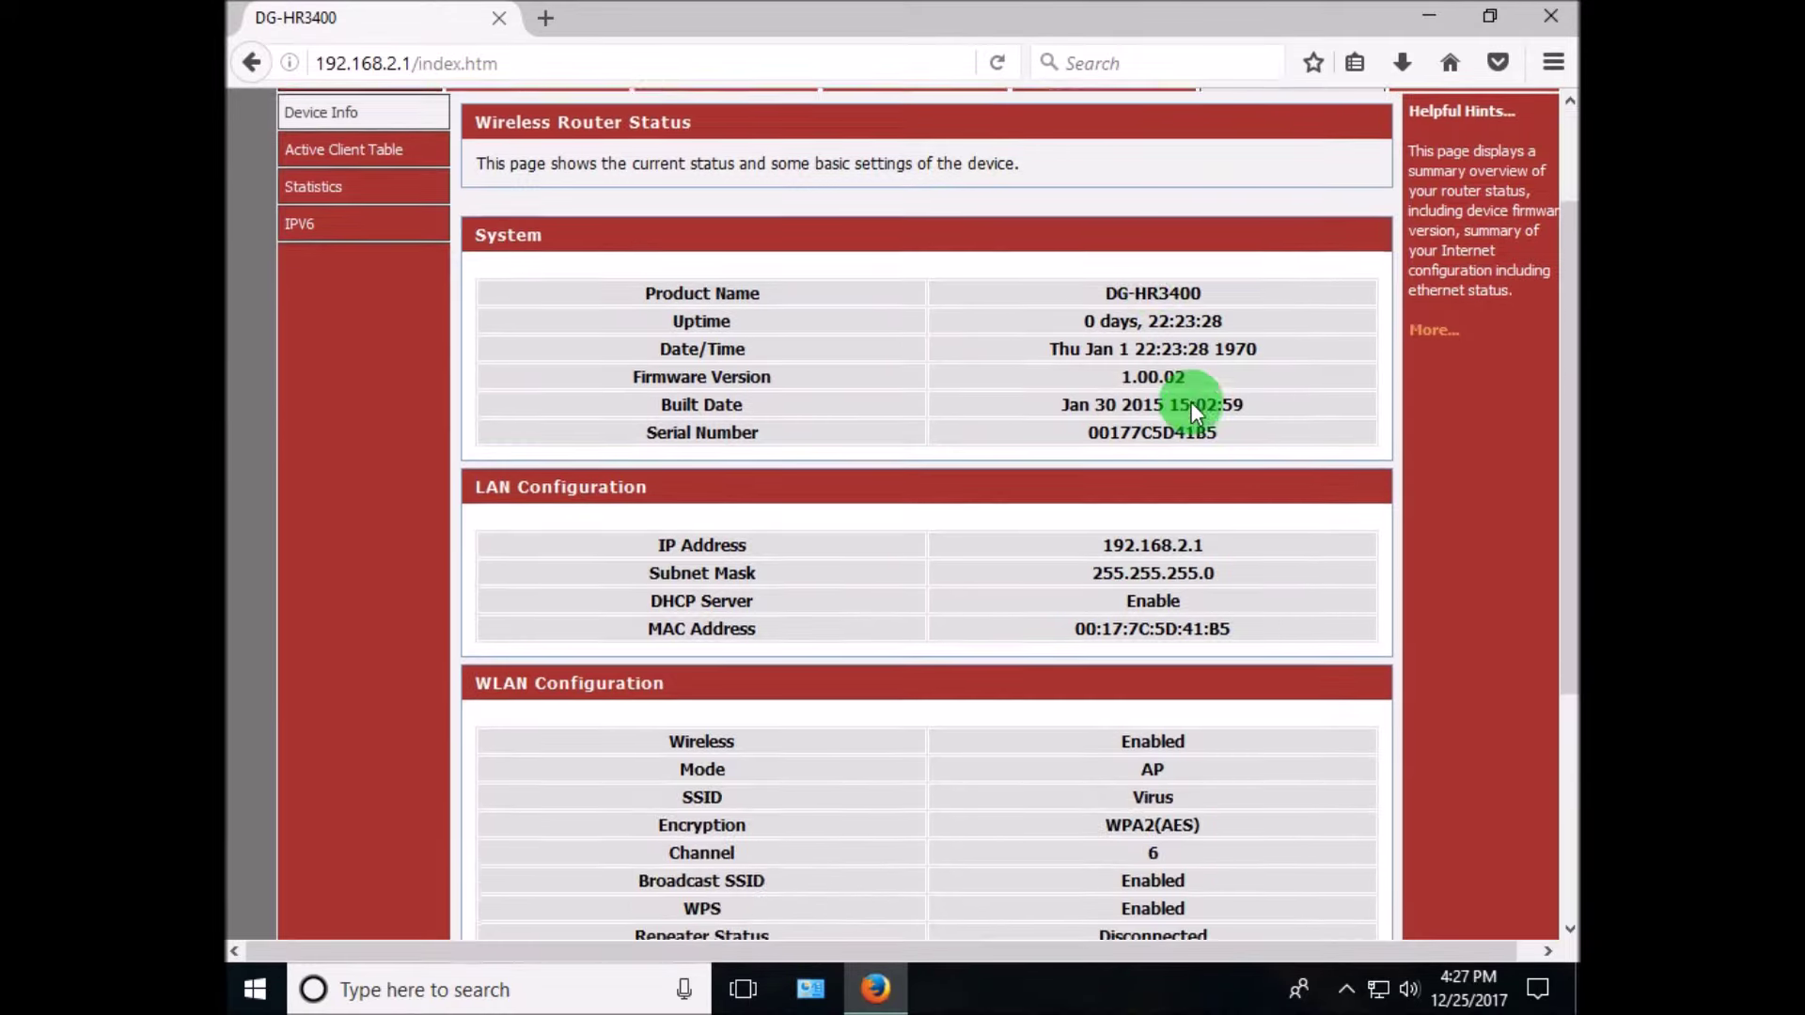
pyautogui.scroll(3, 1209, 516)
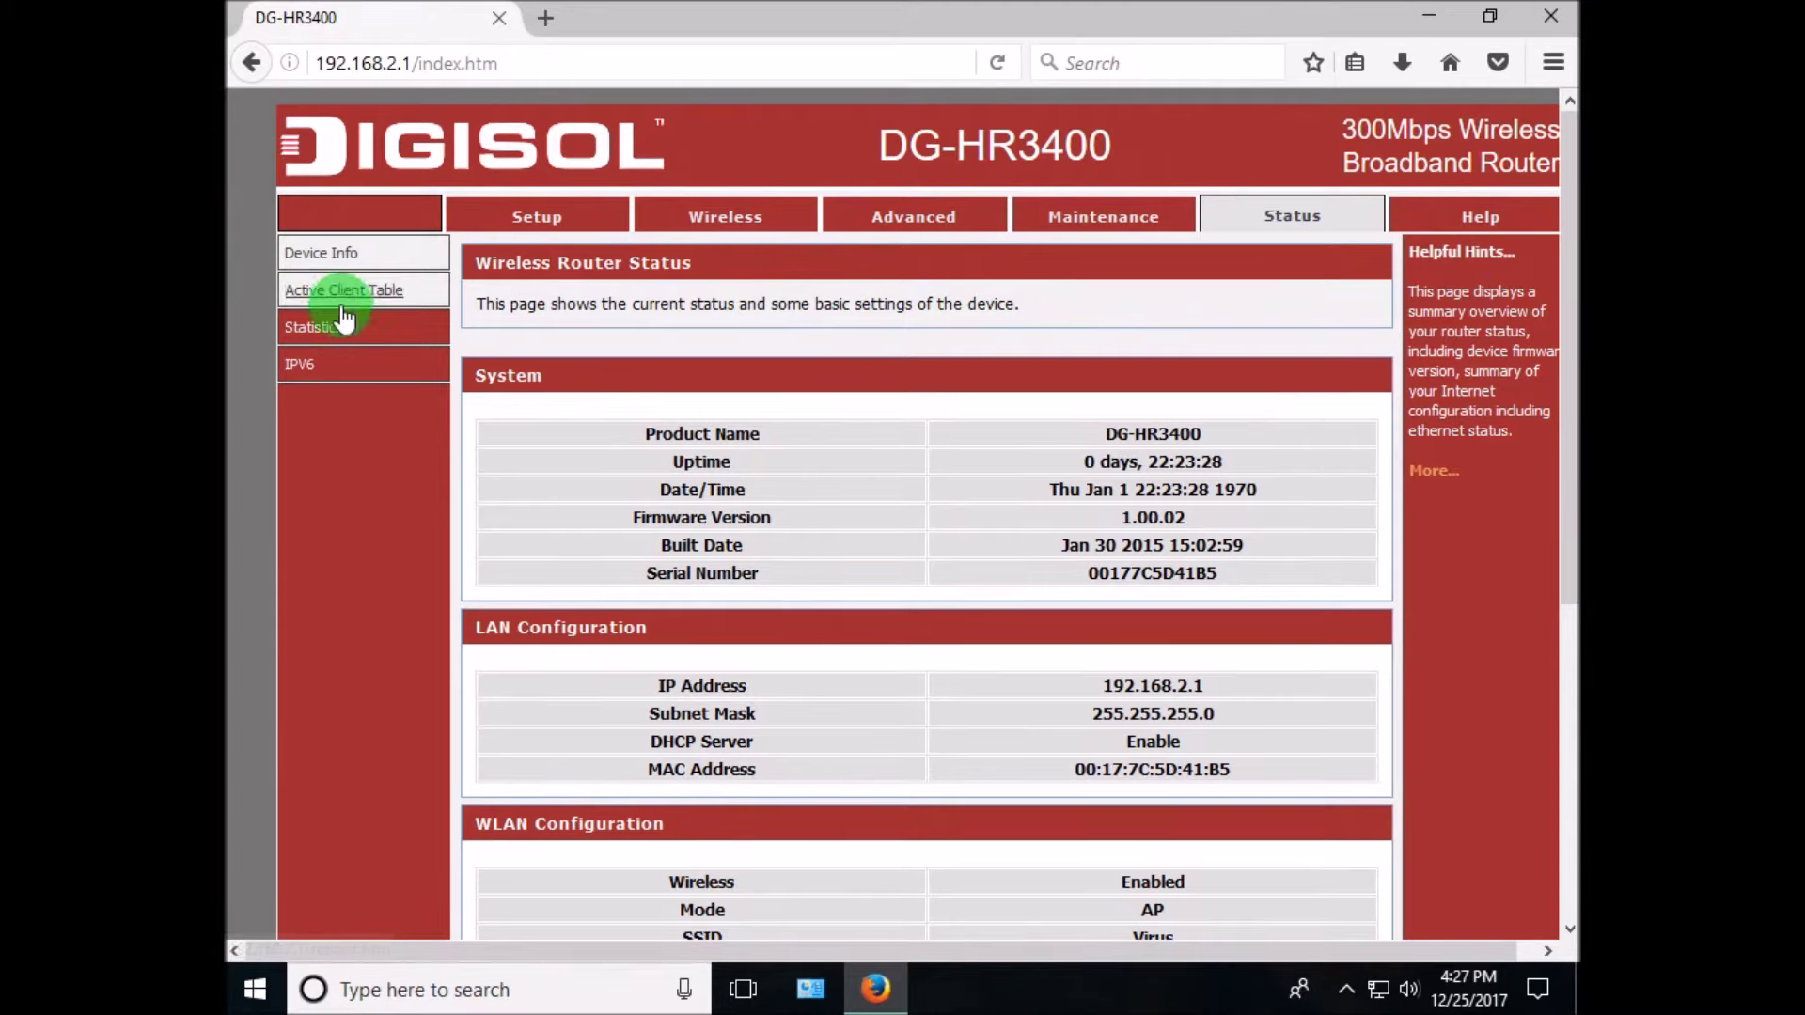
pyautogui.click(384, 303)
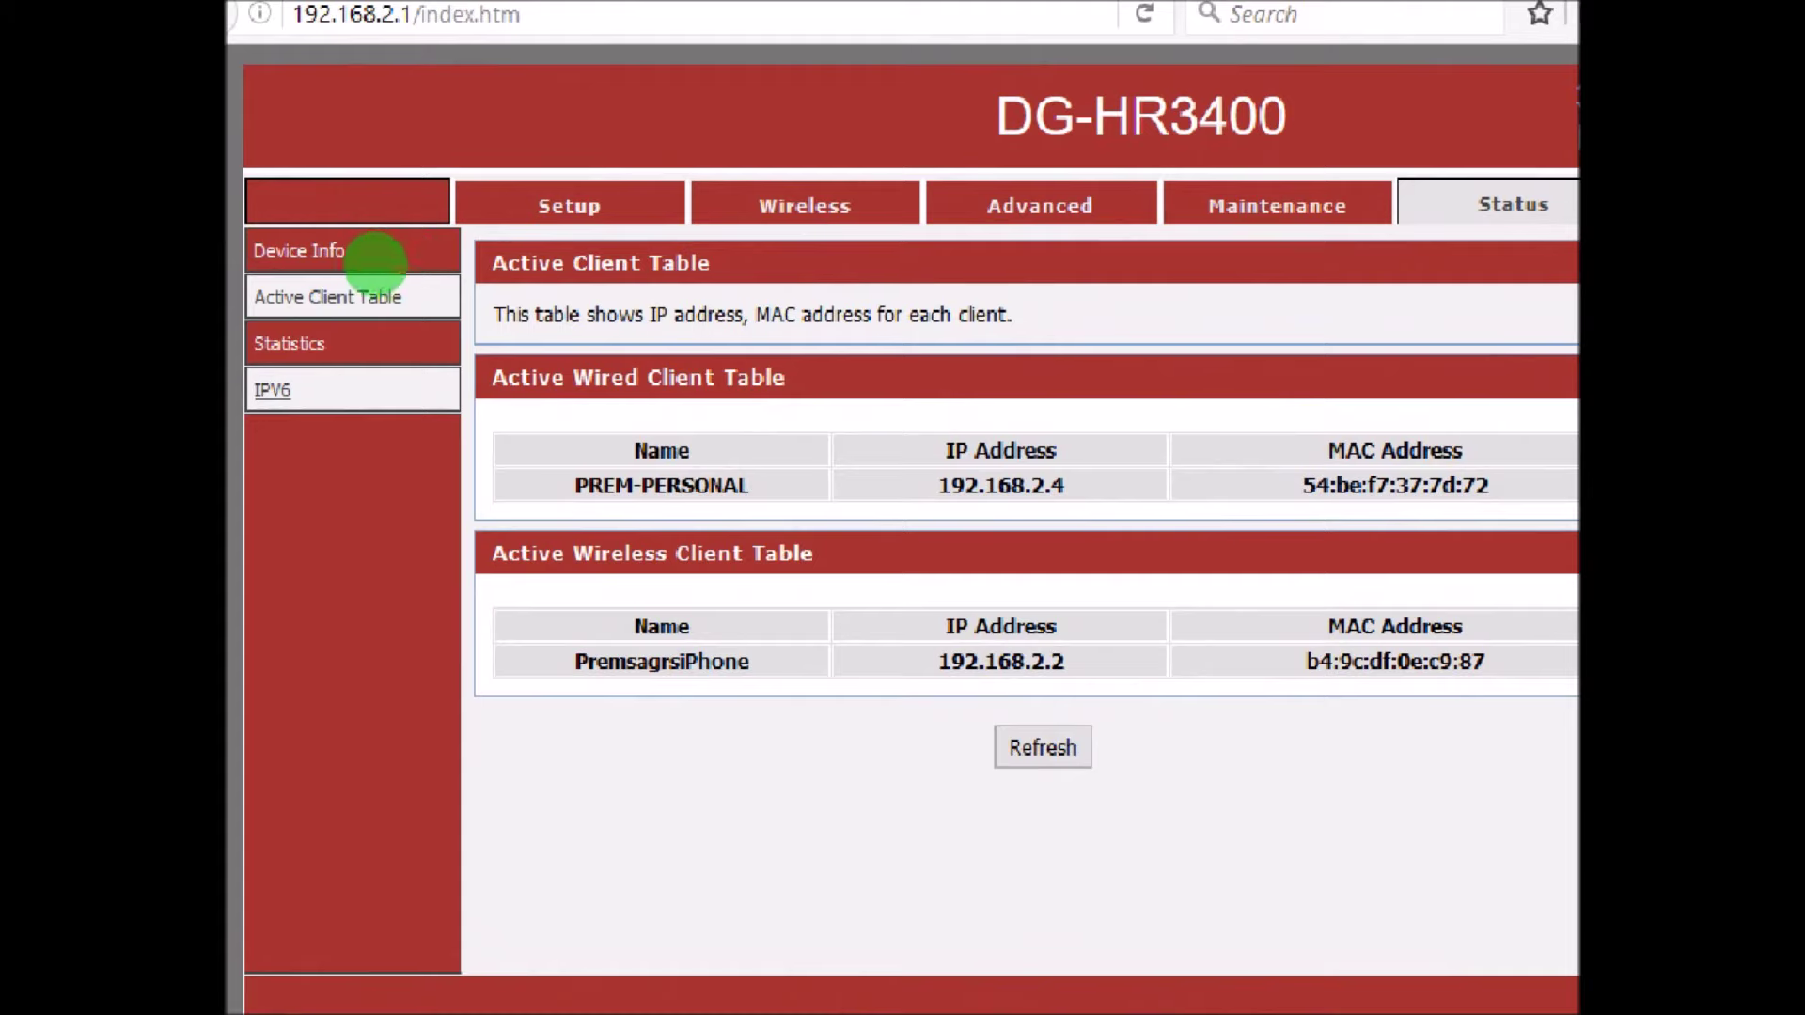
# - Annotate the wireless client's name and IP 192.168.2.2 with a 'copy the ip addre' note, then clear it
pyautogui.moveTo(375, 263)
pyautogui.mouseDown()
pyautogui.moveTo(273, 315)
pyautogui.moveTo(402, 303)
pyautogui.moveTo(383, 274)
pyautogui.moveTo(411, 294)
pyautogui.moveTo(464, 250)
pyautogui.mouseUp()
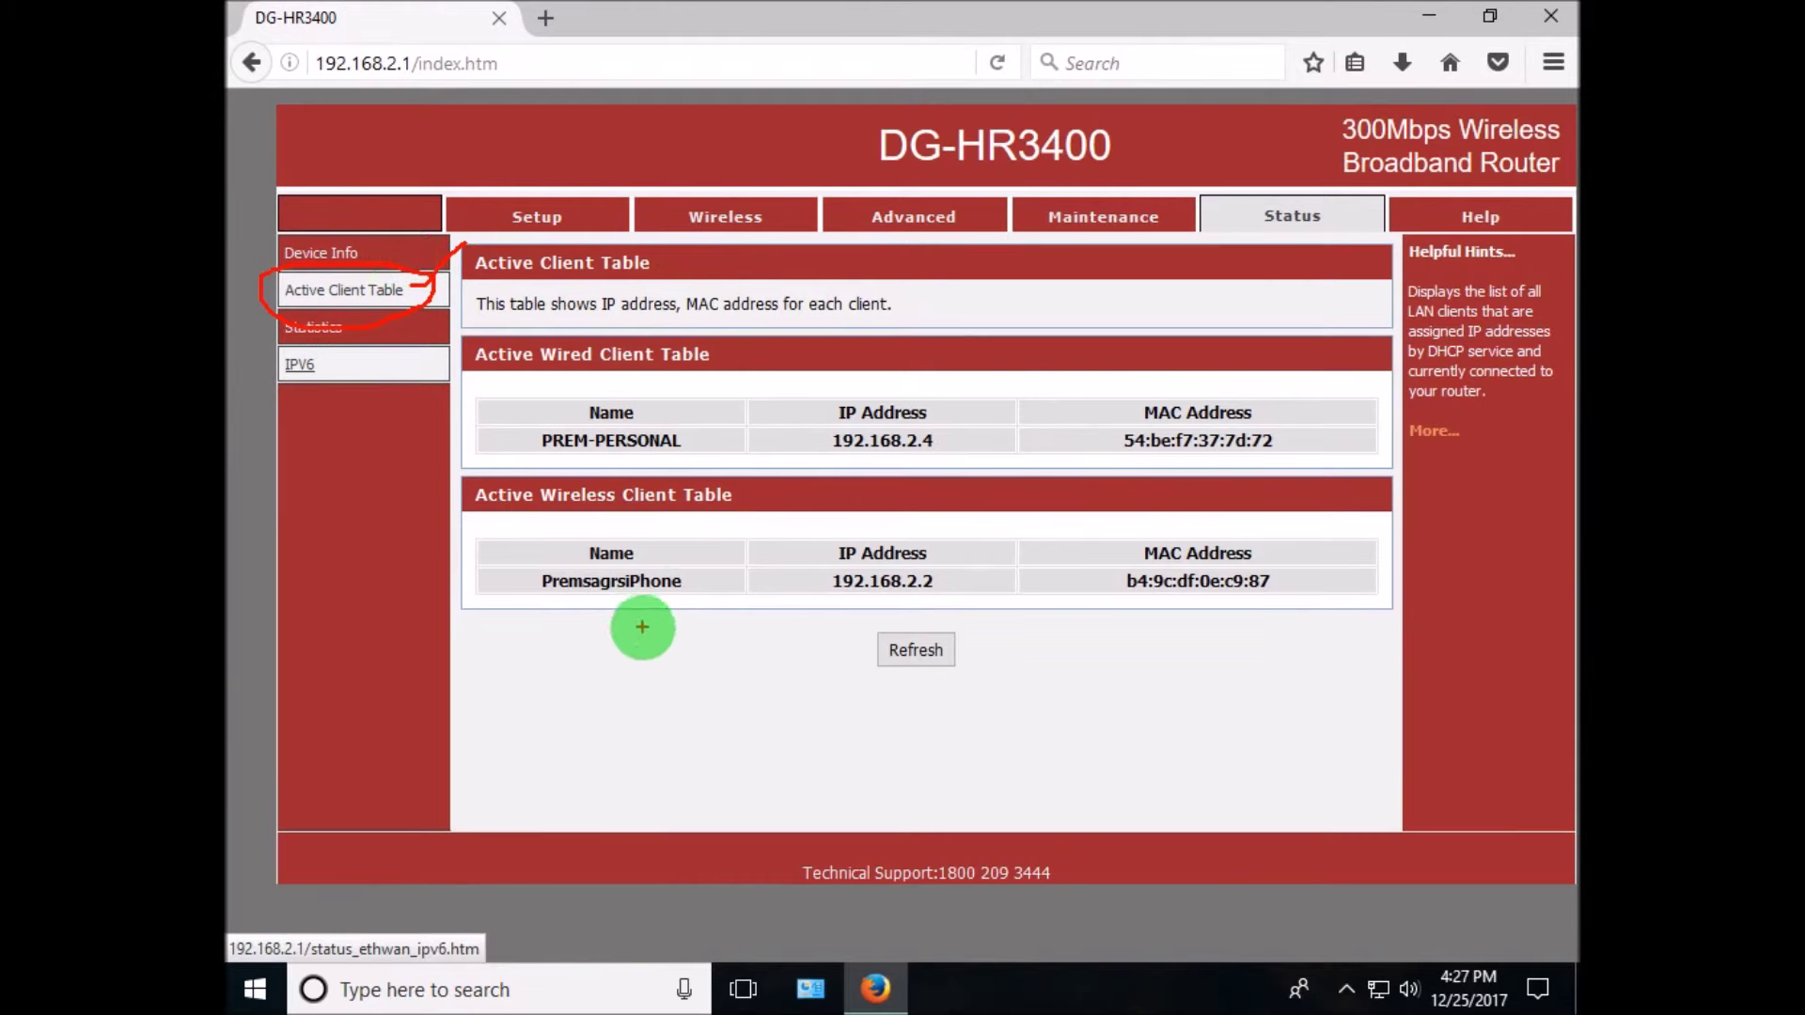
pyautogui.moveTo(703, 585)
pyautogui.mouseDown()
pyautogui.moveTo(552, 612)
pyautogui.moveTo(720, 583)
pyautogui.mouseUp()
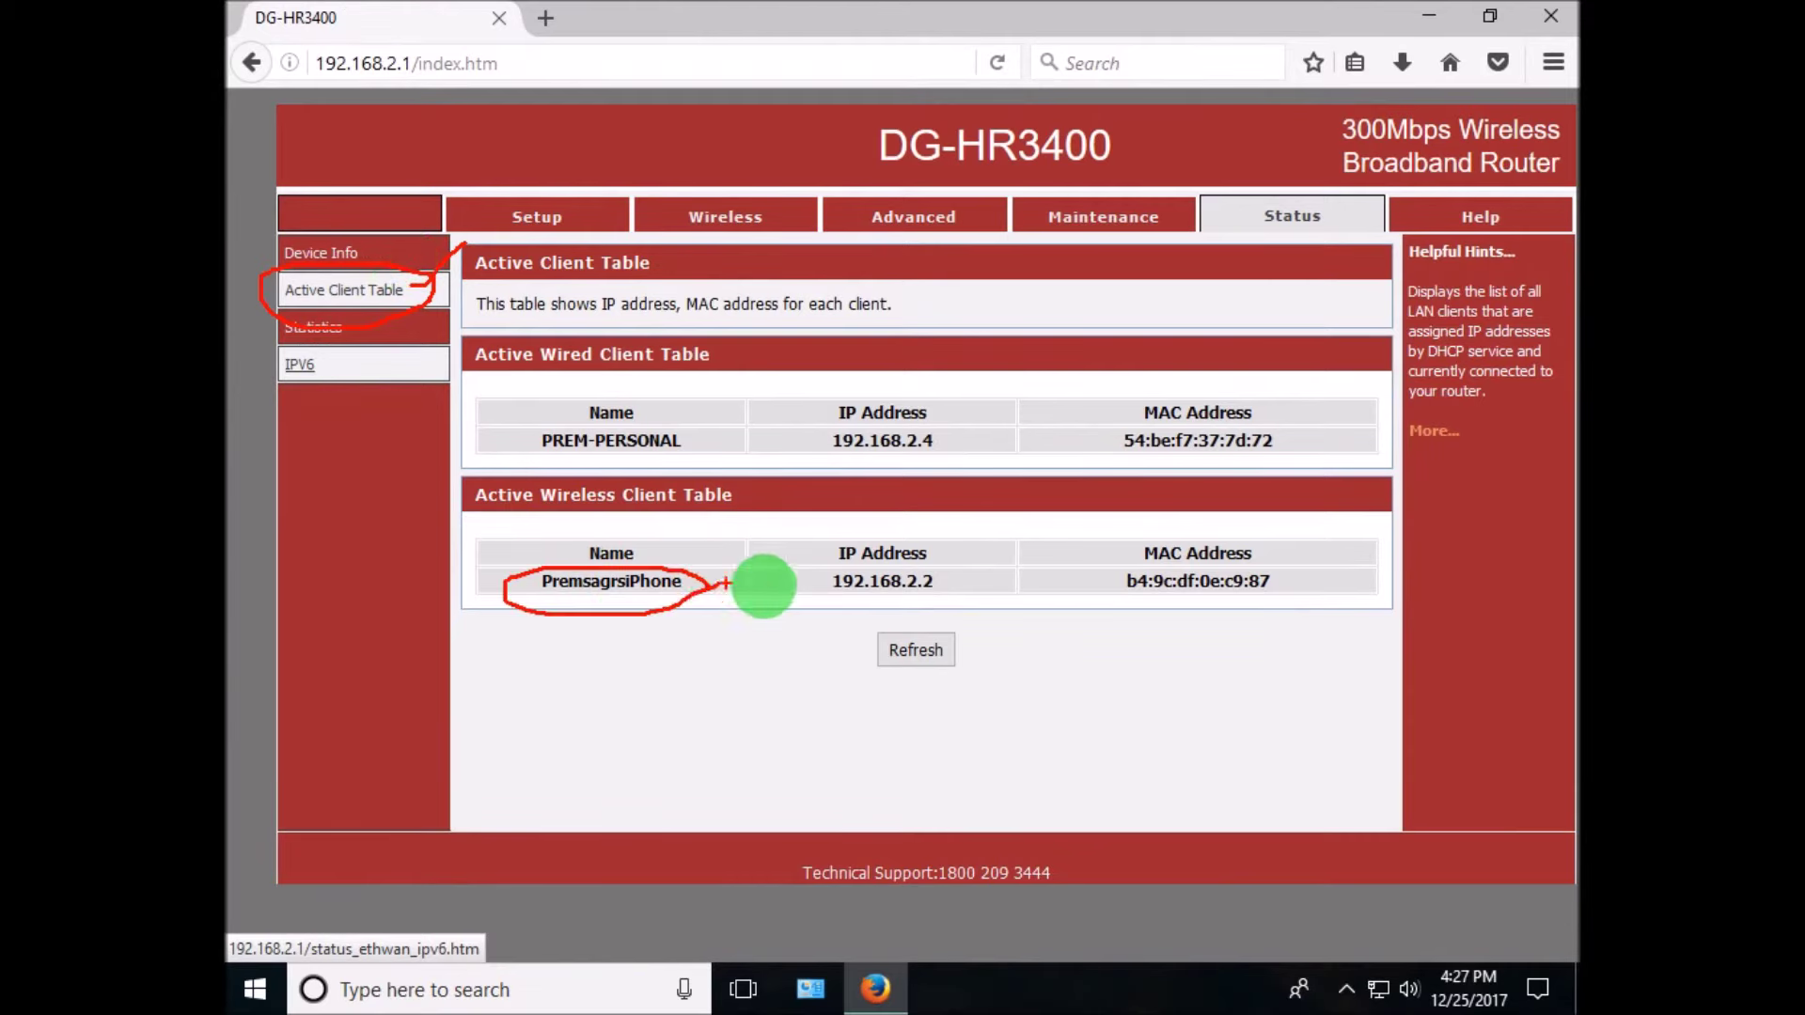
pyautogui.moveTo(956, 575)
pyautogui.mouseDown()
pyautogui.moveTo(806, 577)
pyautogui.moveTo(959, 564)
pyautogui.mouseUp()
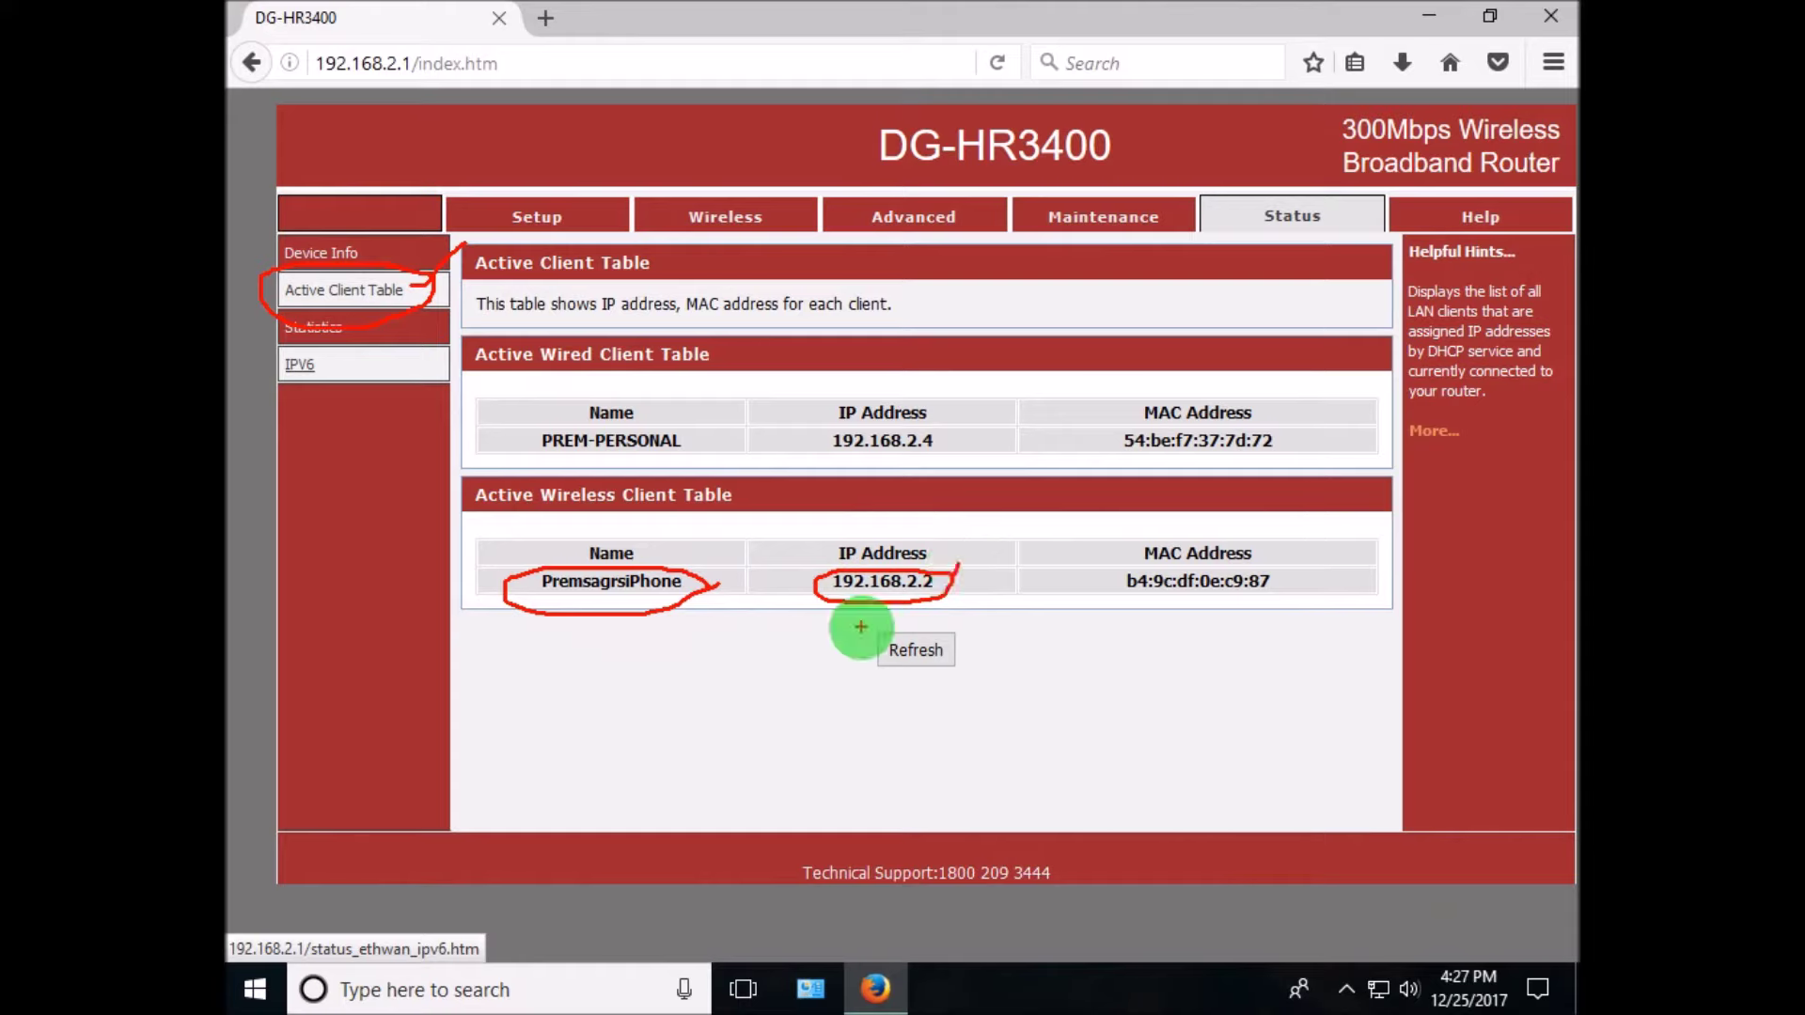
pyautogui.moveTo(747, 647); pyautogui.dragTo(748, 682)
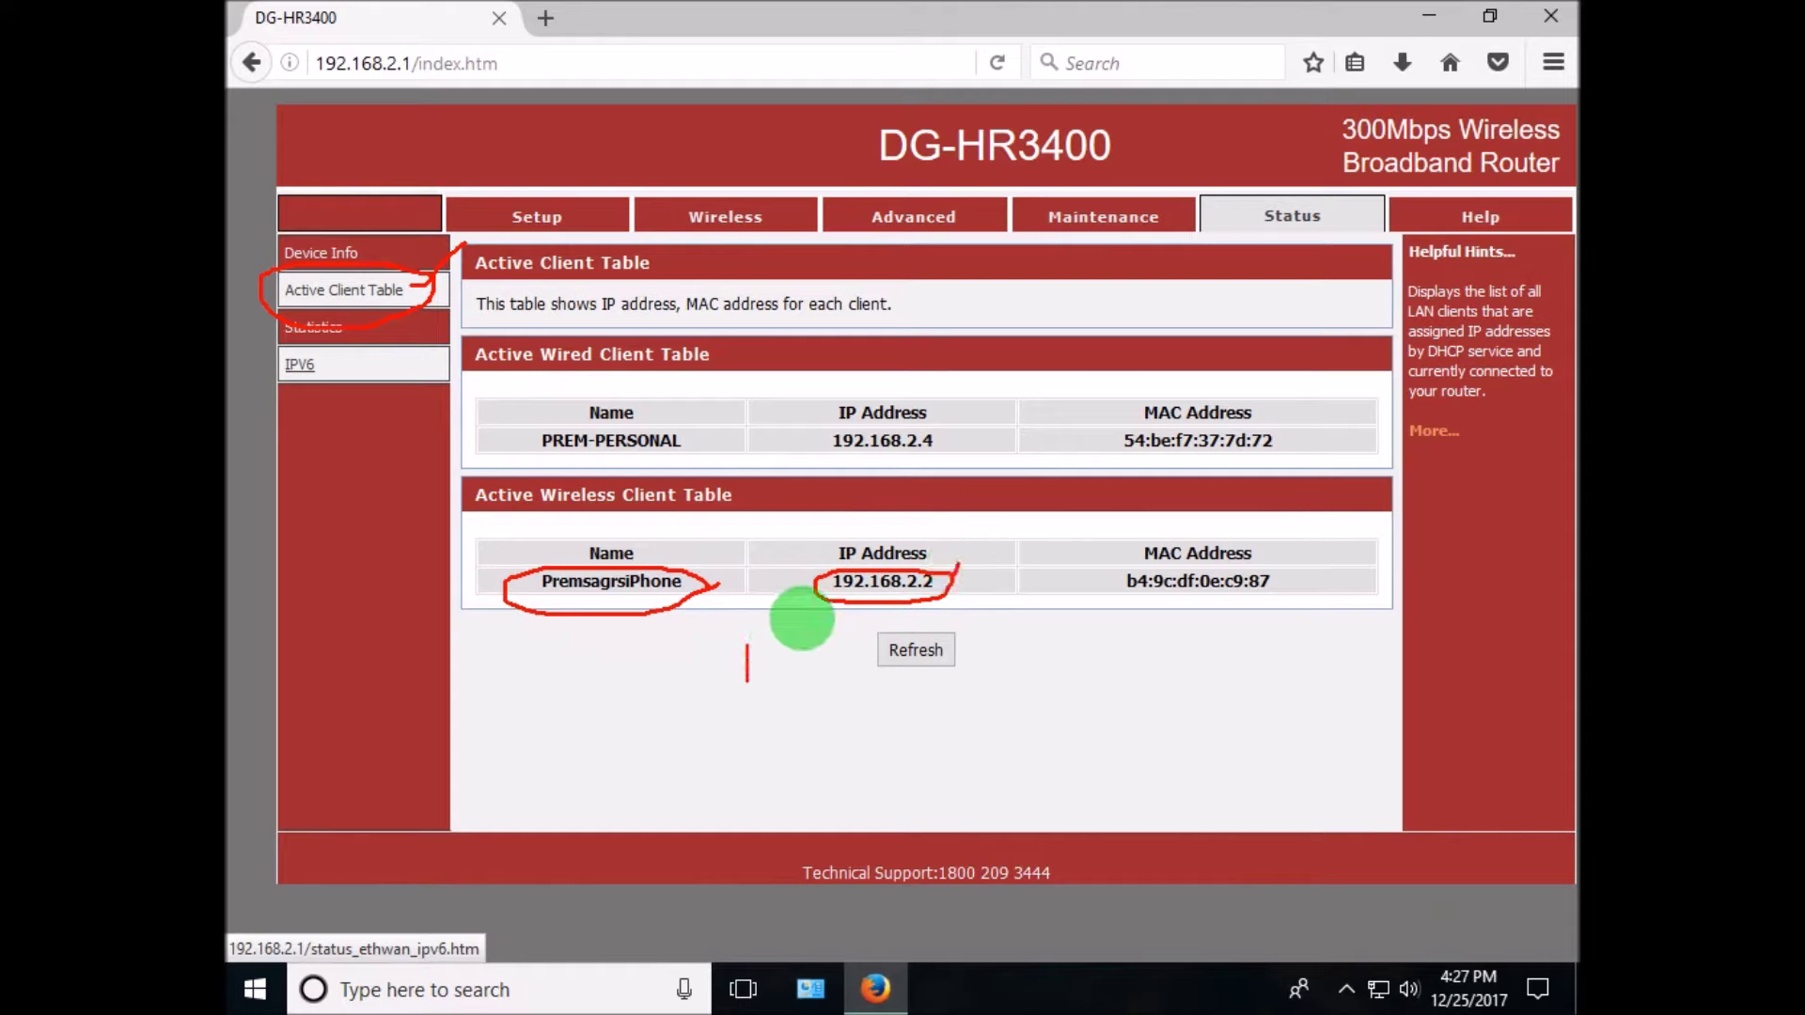
pyautogui.write('copy the ip address')
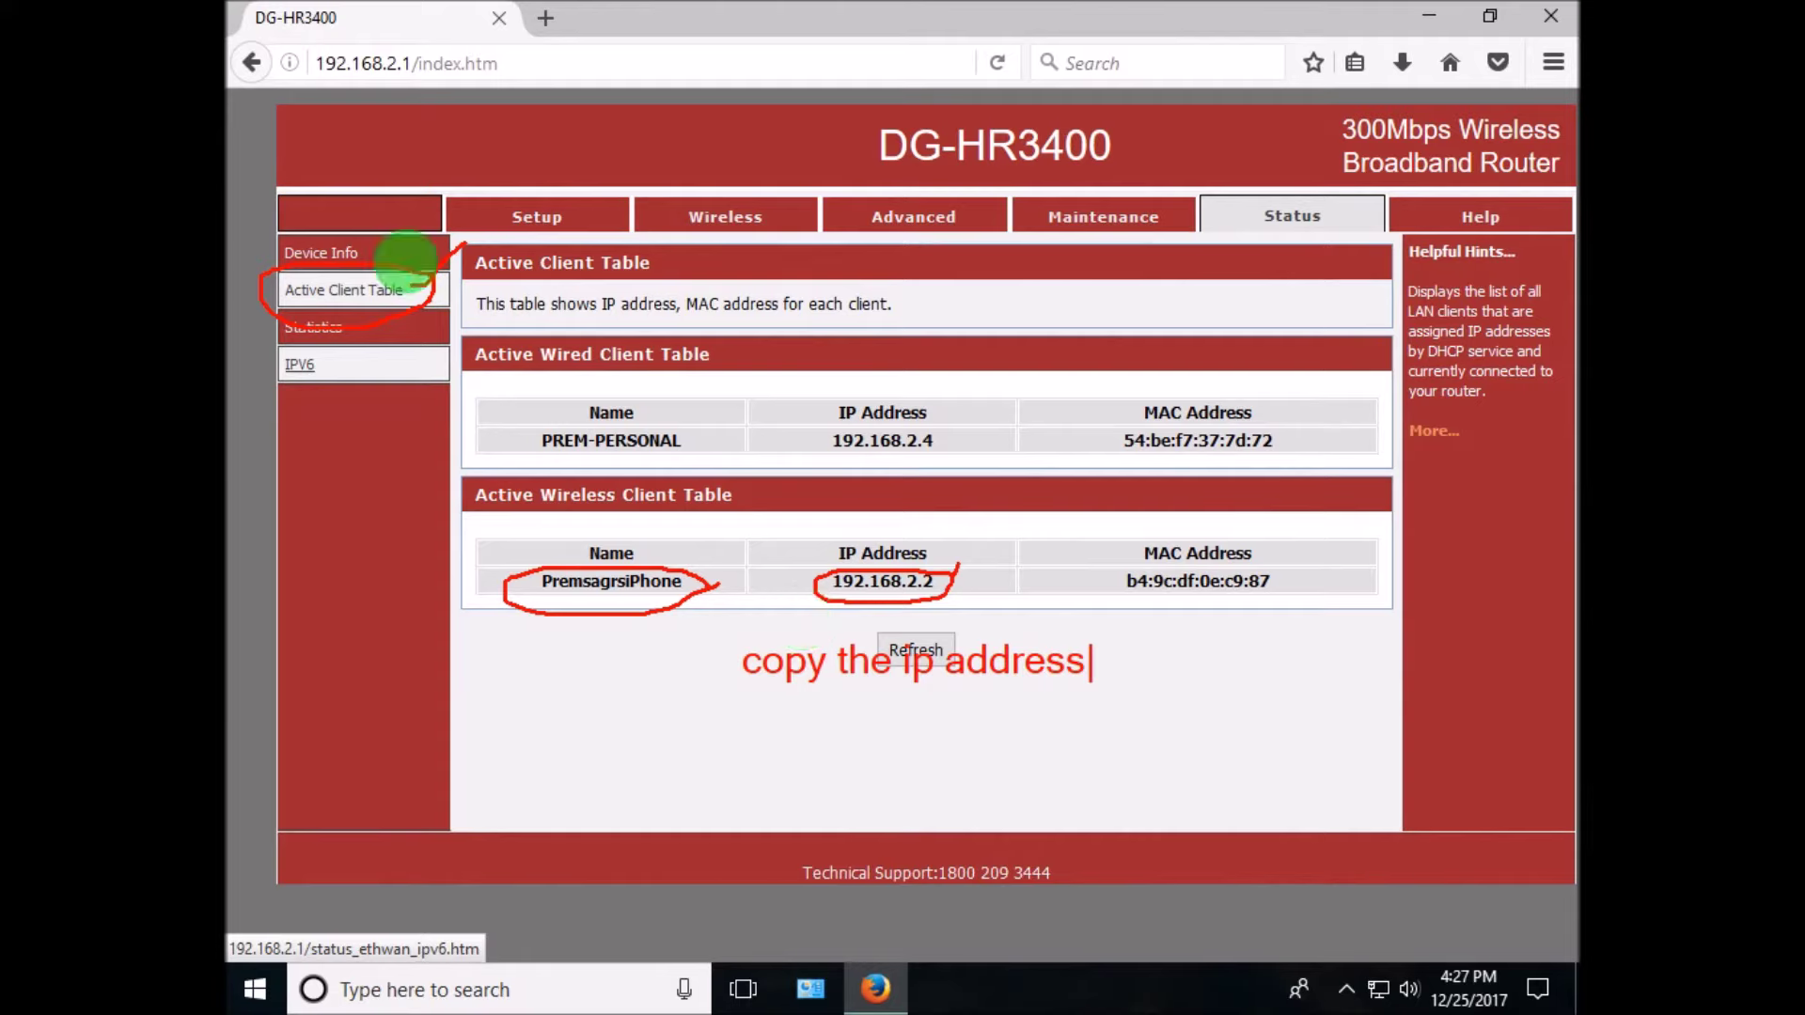
pyautogui.press('Escape')
# - Copy the wireless client's IP 192.168.2.2 and go to the Advanced section
pyautogui.moveTo(840, 583); pyautogui.dragTo(947, 580)
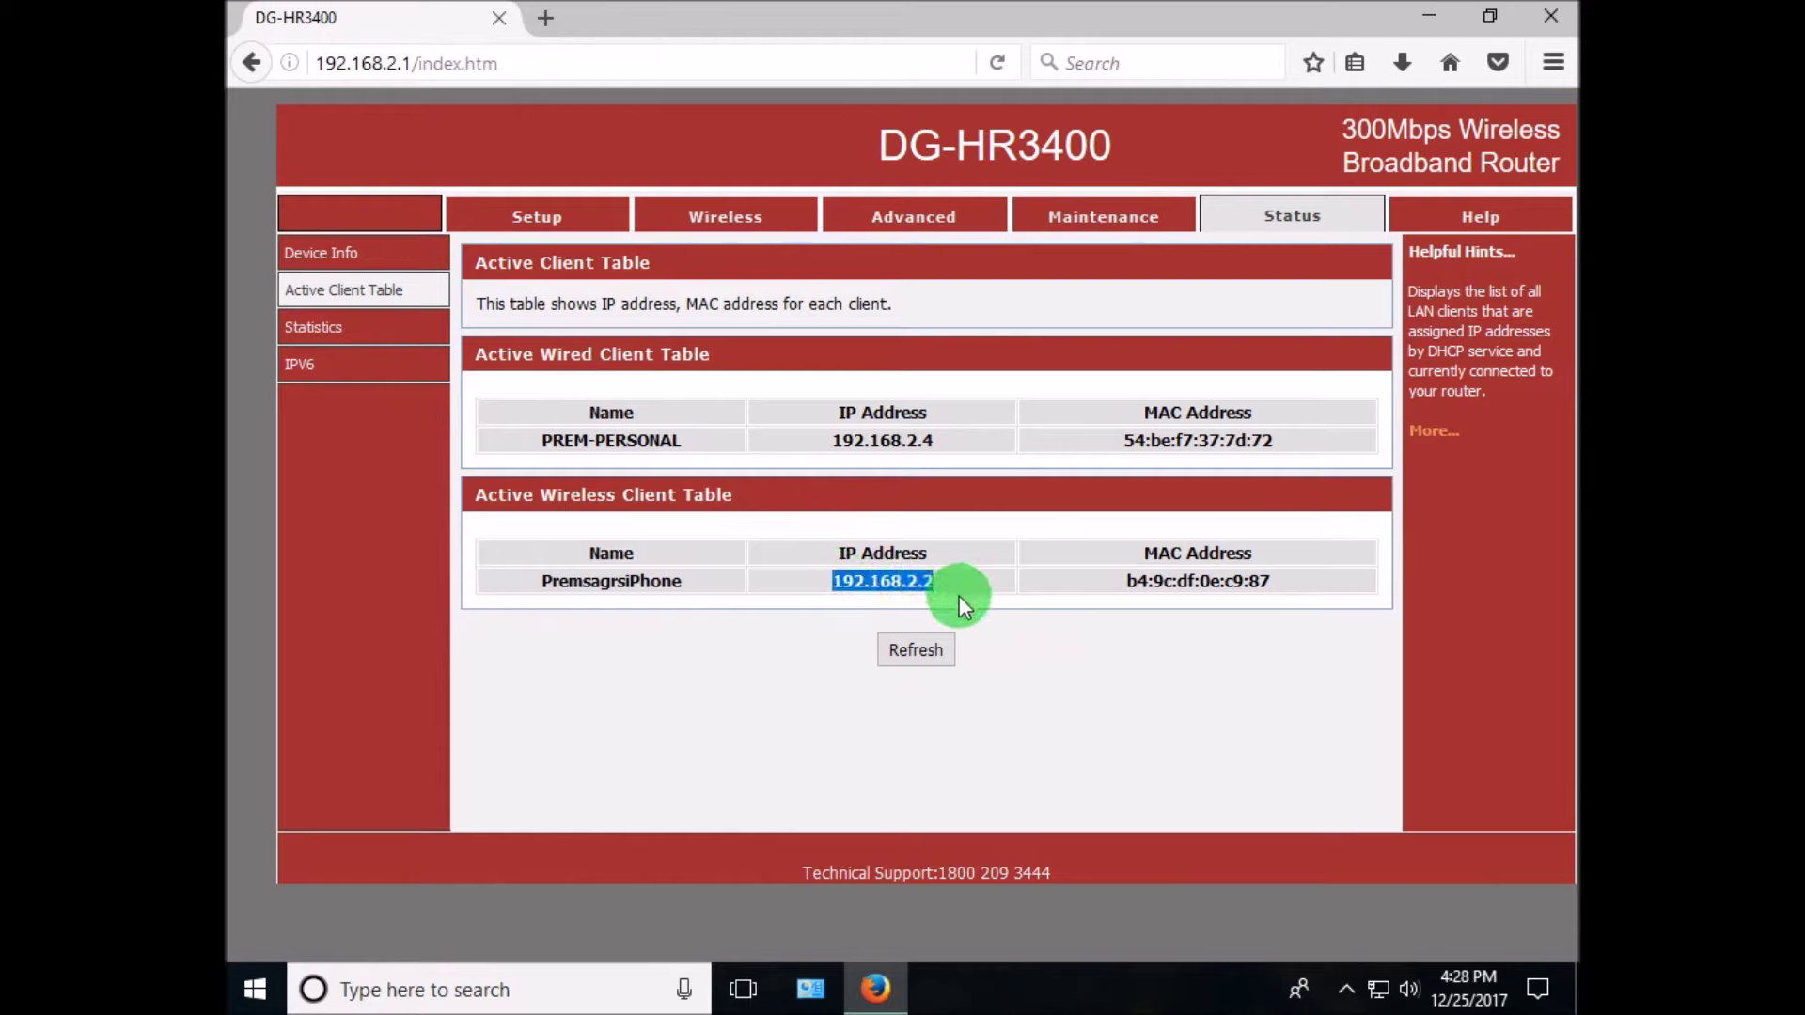
pyautogui.rightClick(959, 595)
pyautogui.click(940, 595)
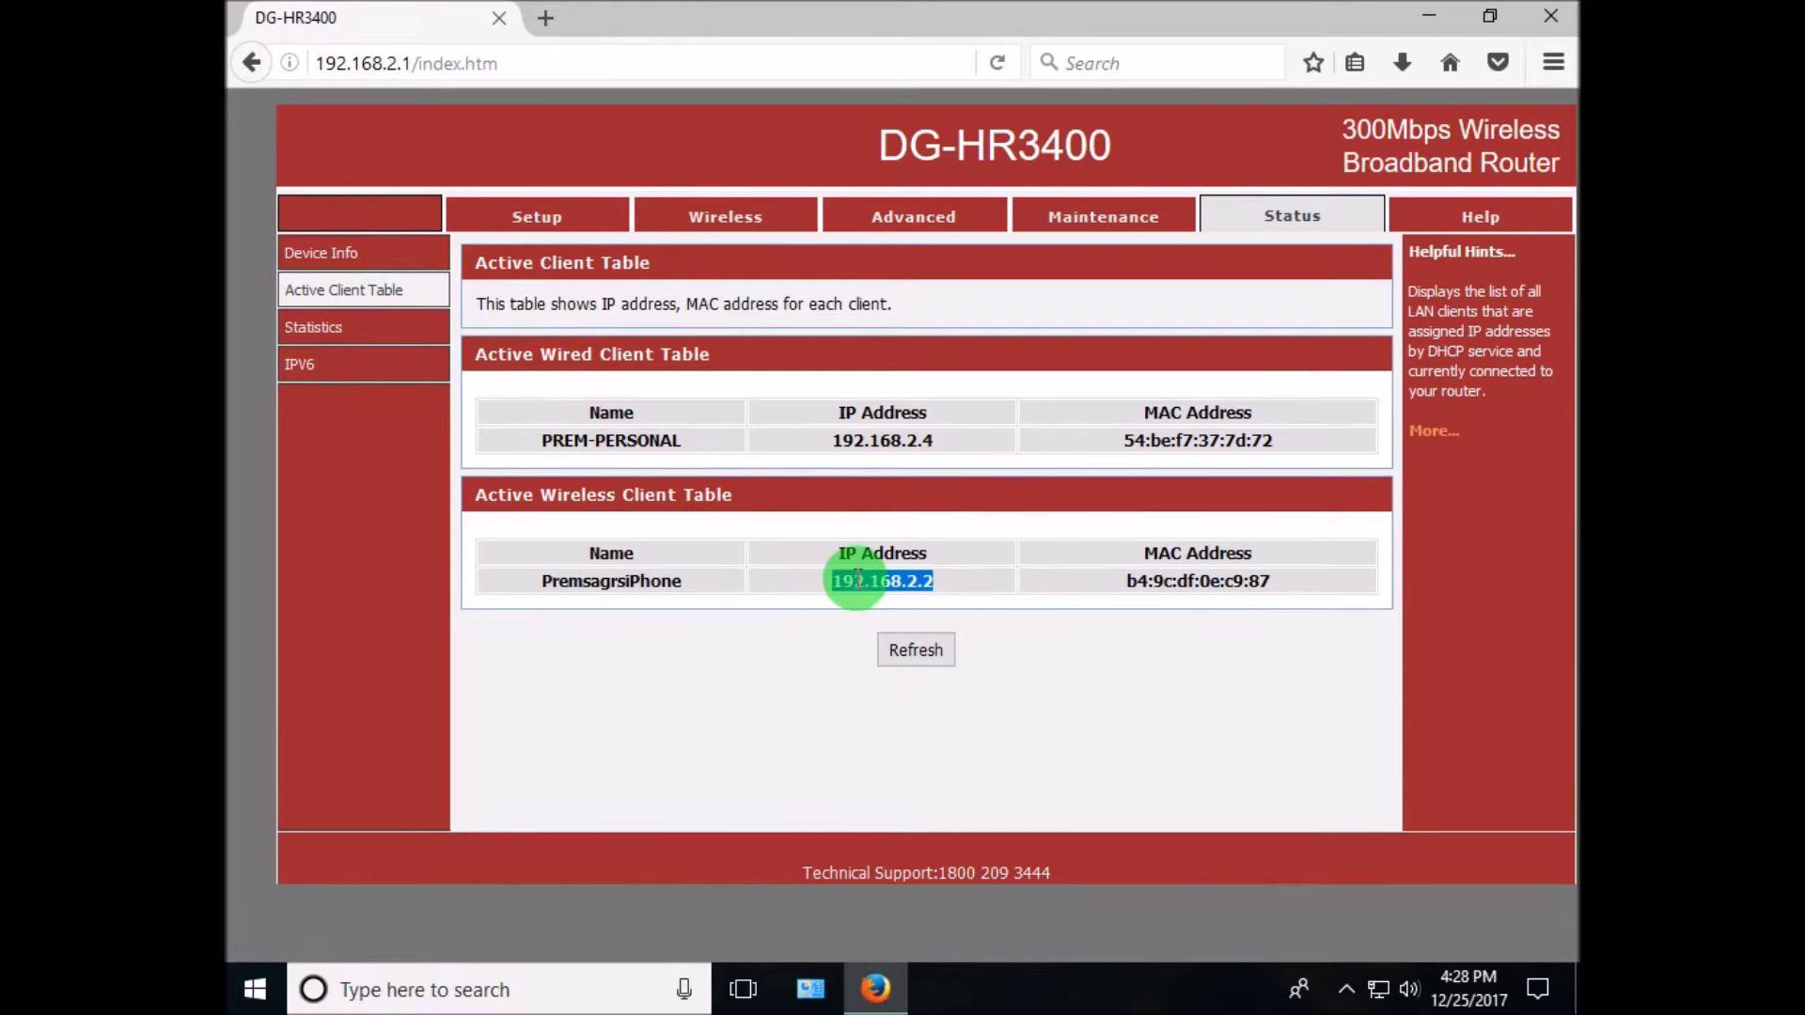
pyautogui.click(890, 223)
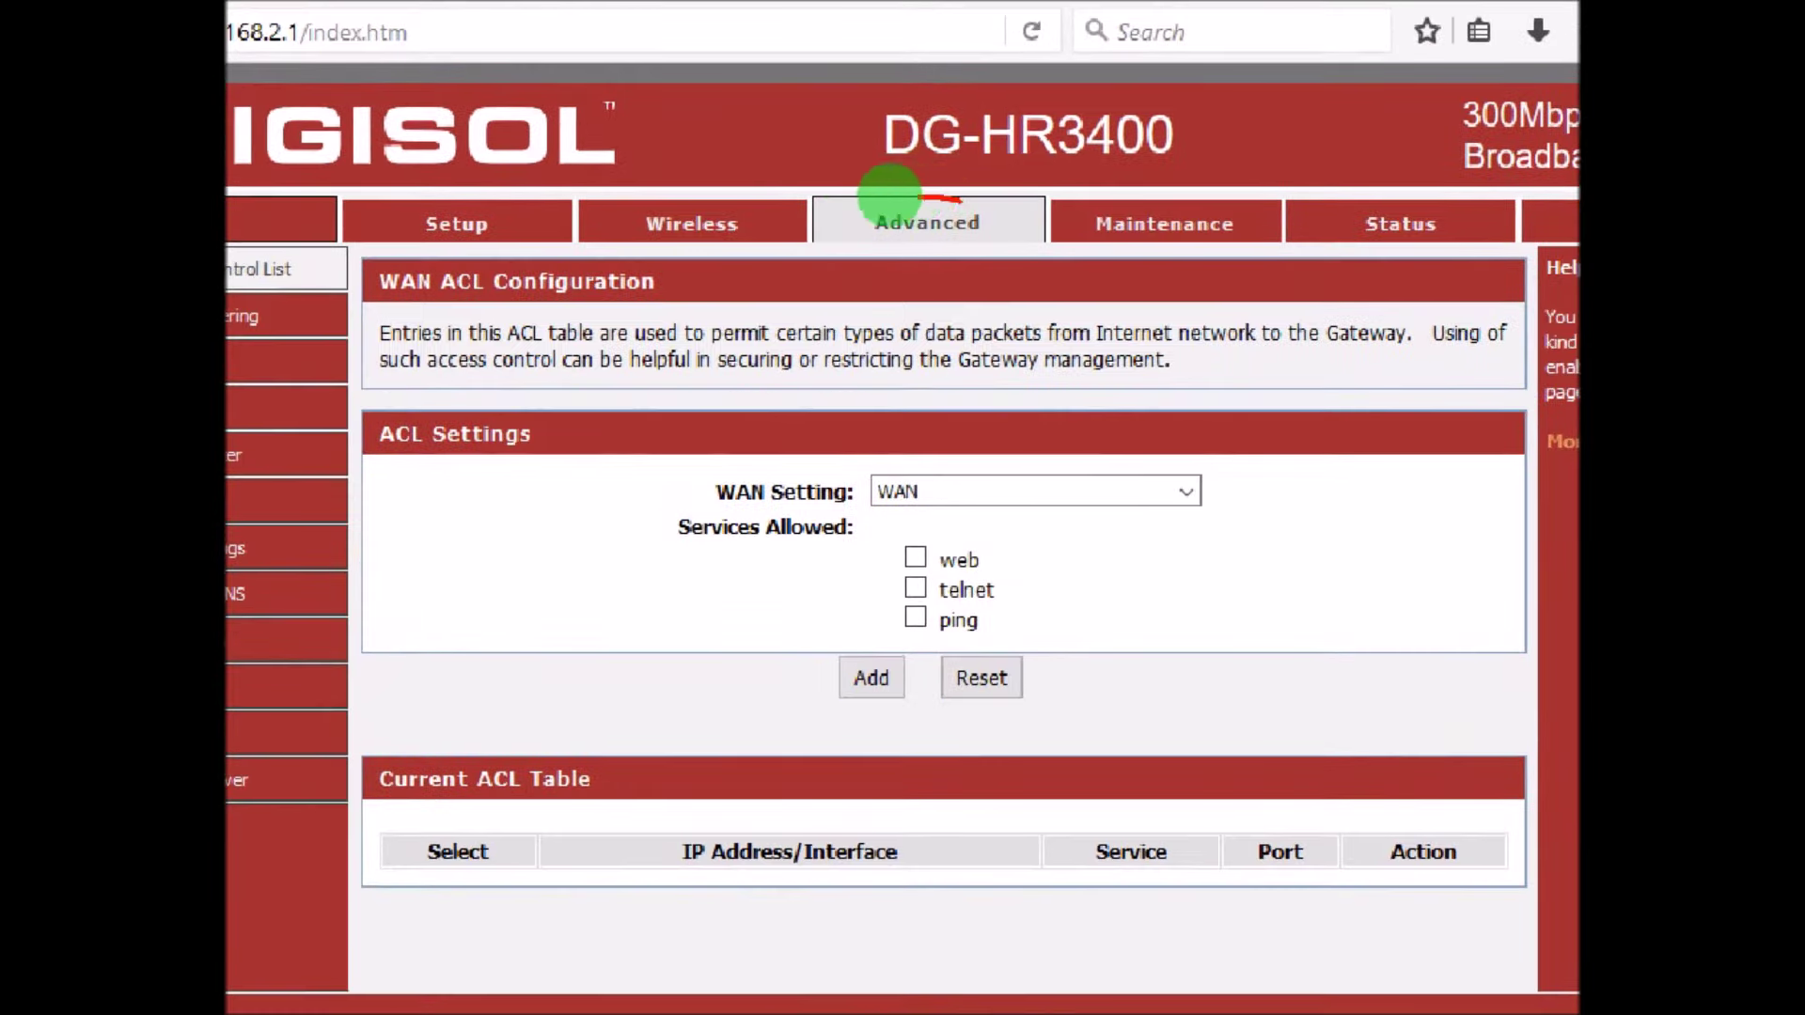
# - Open the QoS Setup page from the Advanced section's menu
pyautogui.moveTo(890, 194)
pyautogui.mouseDown()
pyautogui.moveTo(1007, 222)
pyautogui.moveTo(927, 189)
pyautogui.mouseUp()
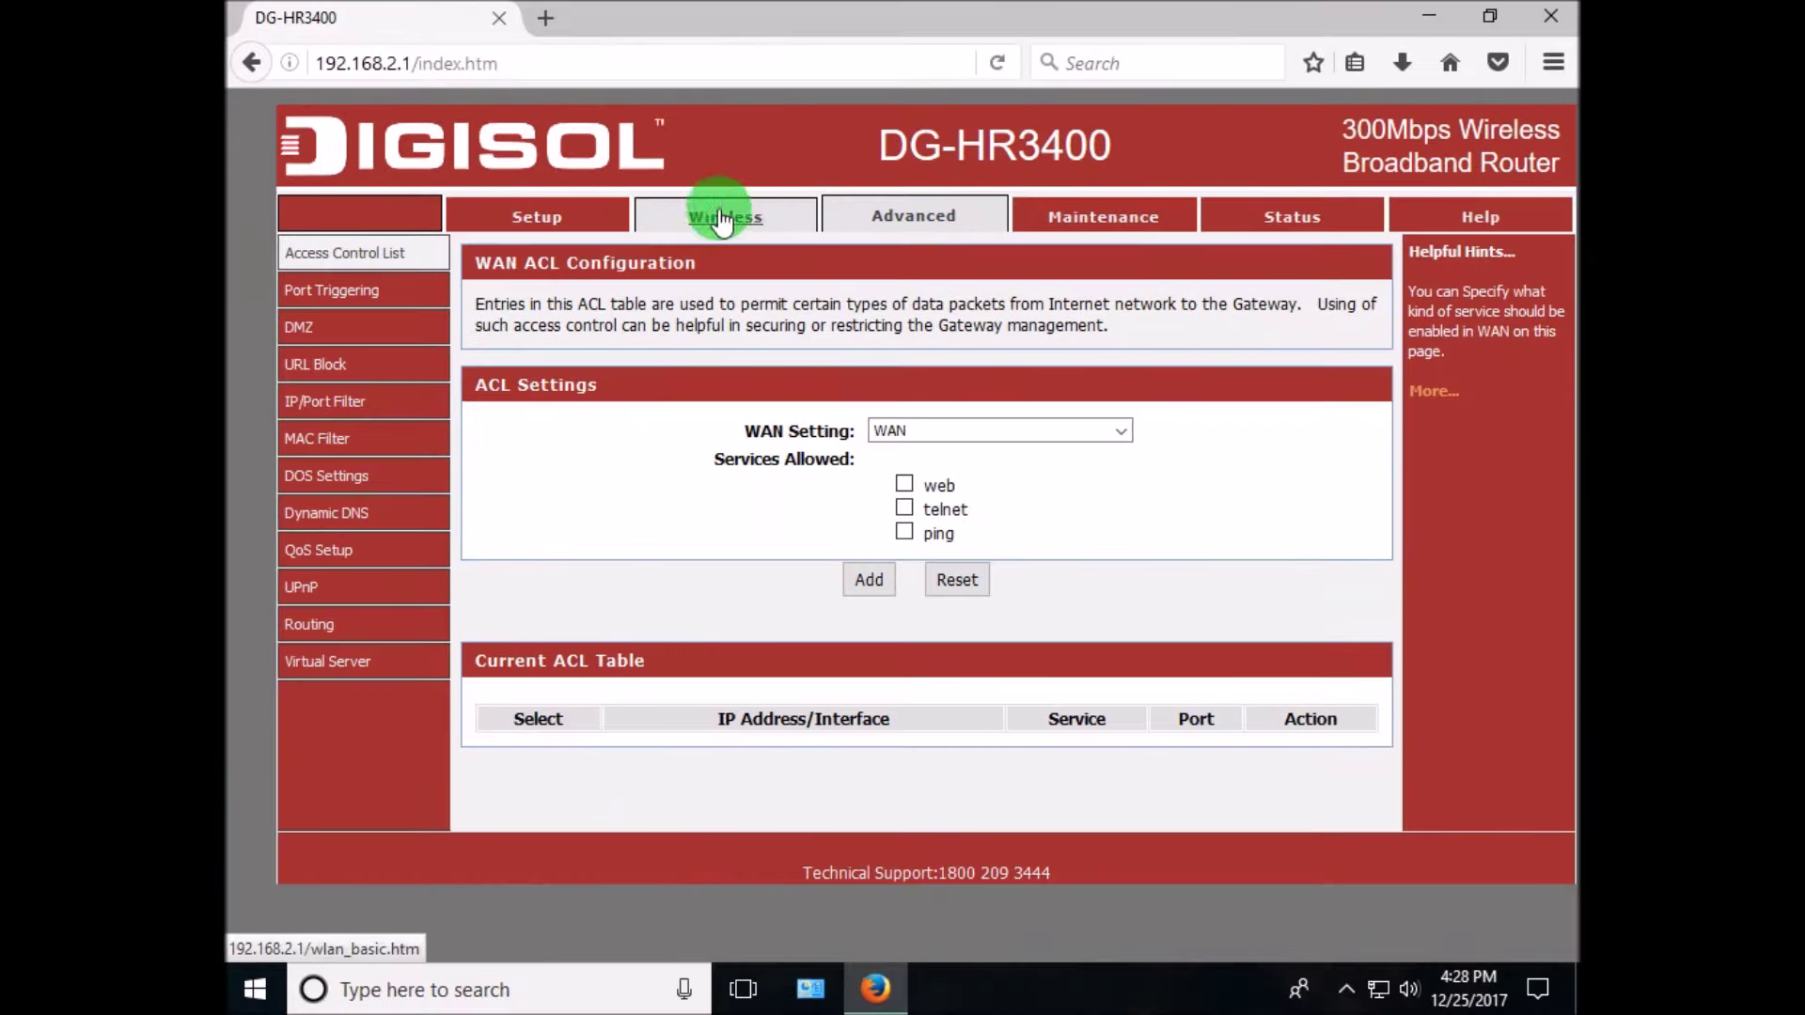
pyautogui.click(375, 565)
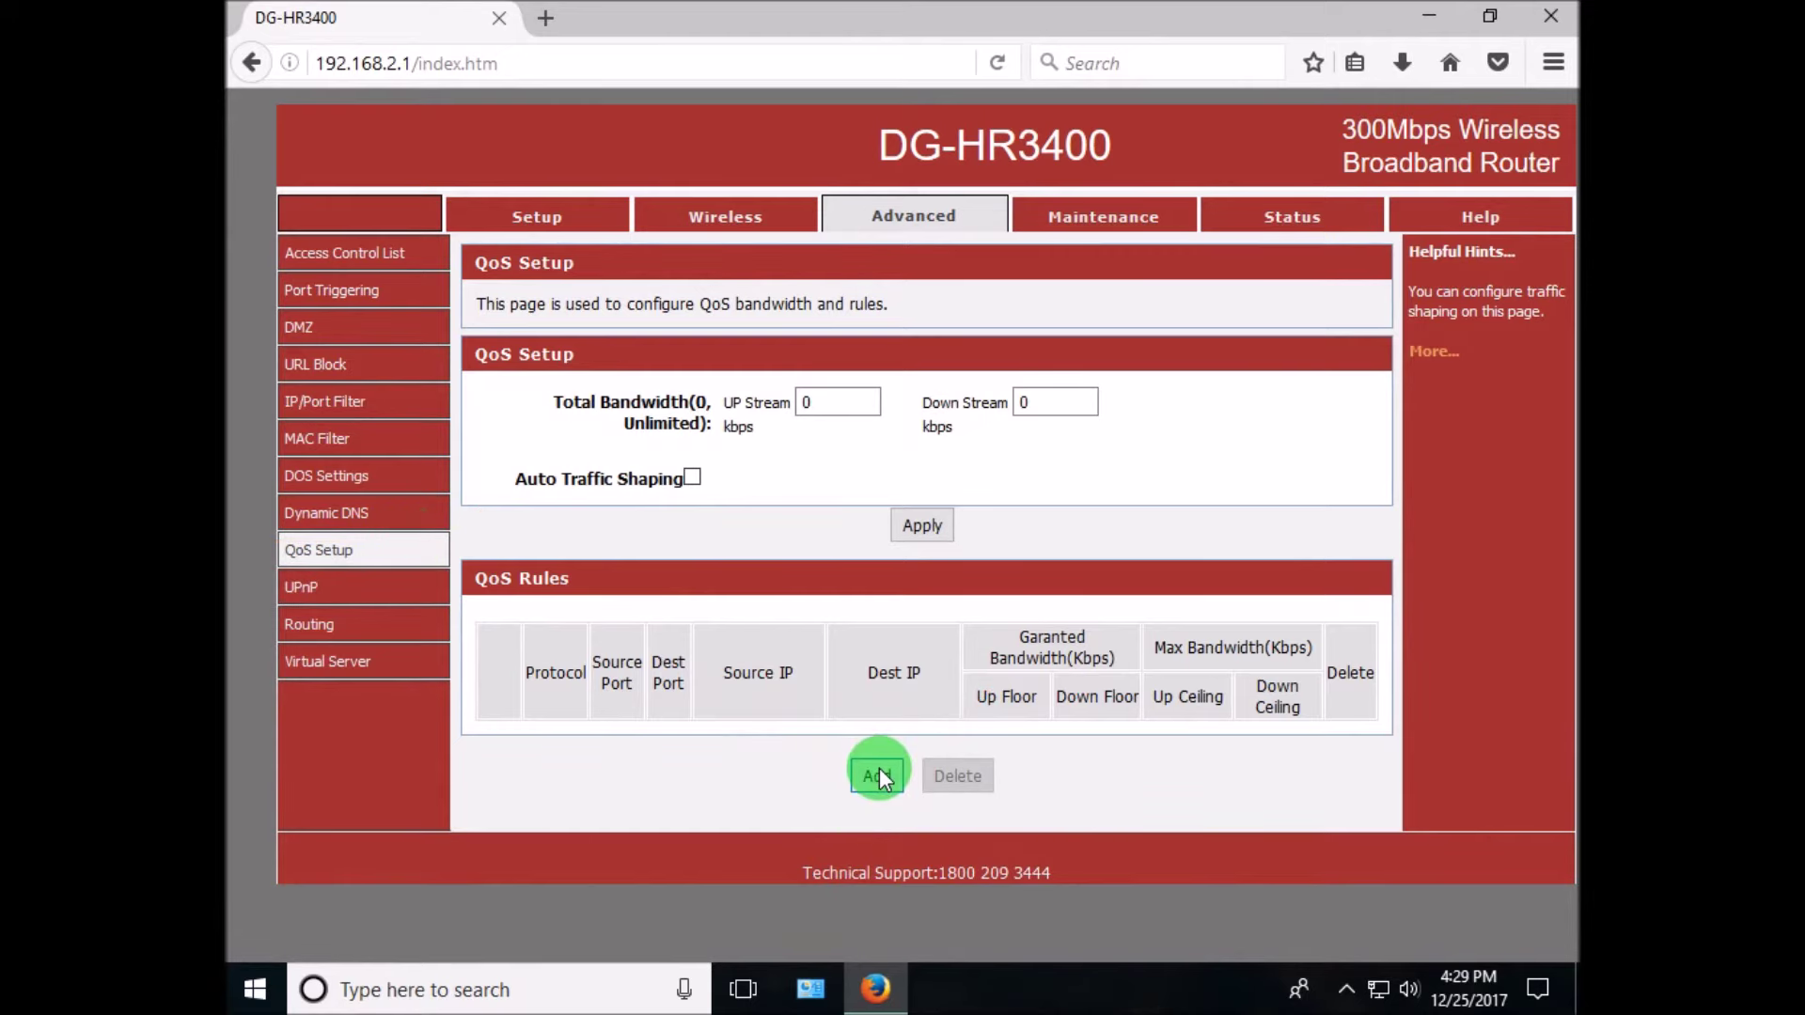
# - Start a new QoS rule with Source IP 192.168.2.2 and add an explanatory on-screen note
pyautogui.click(877, 776)
pyautogui.scroll(-4, 806, 748)
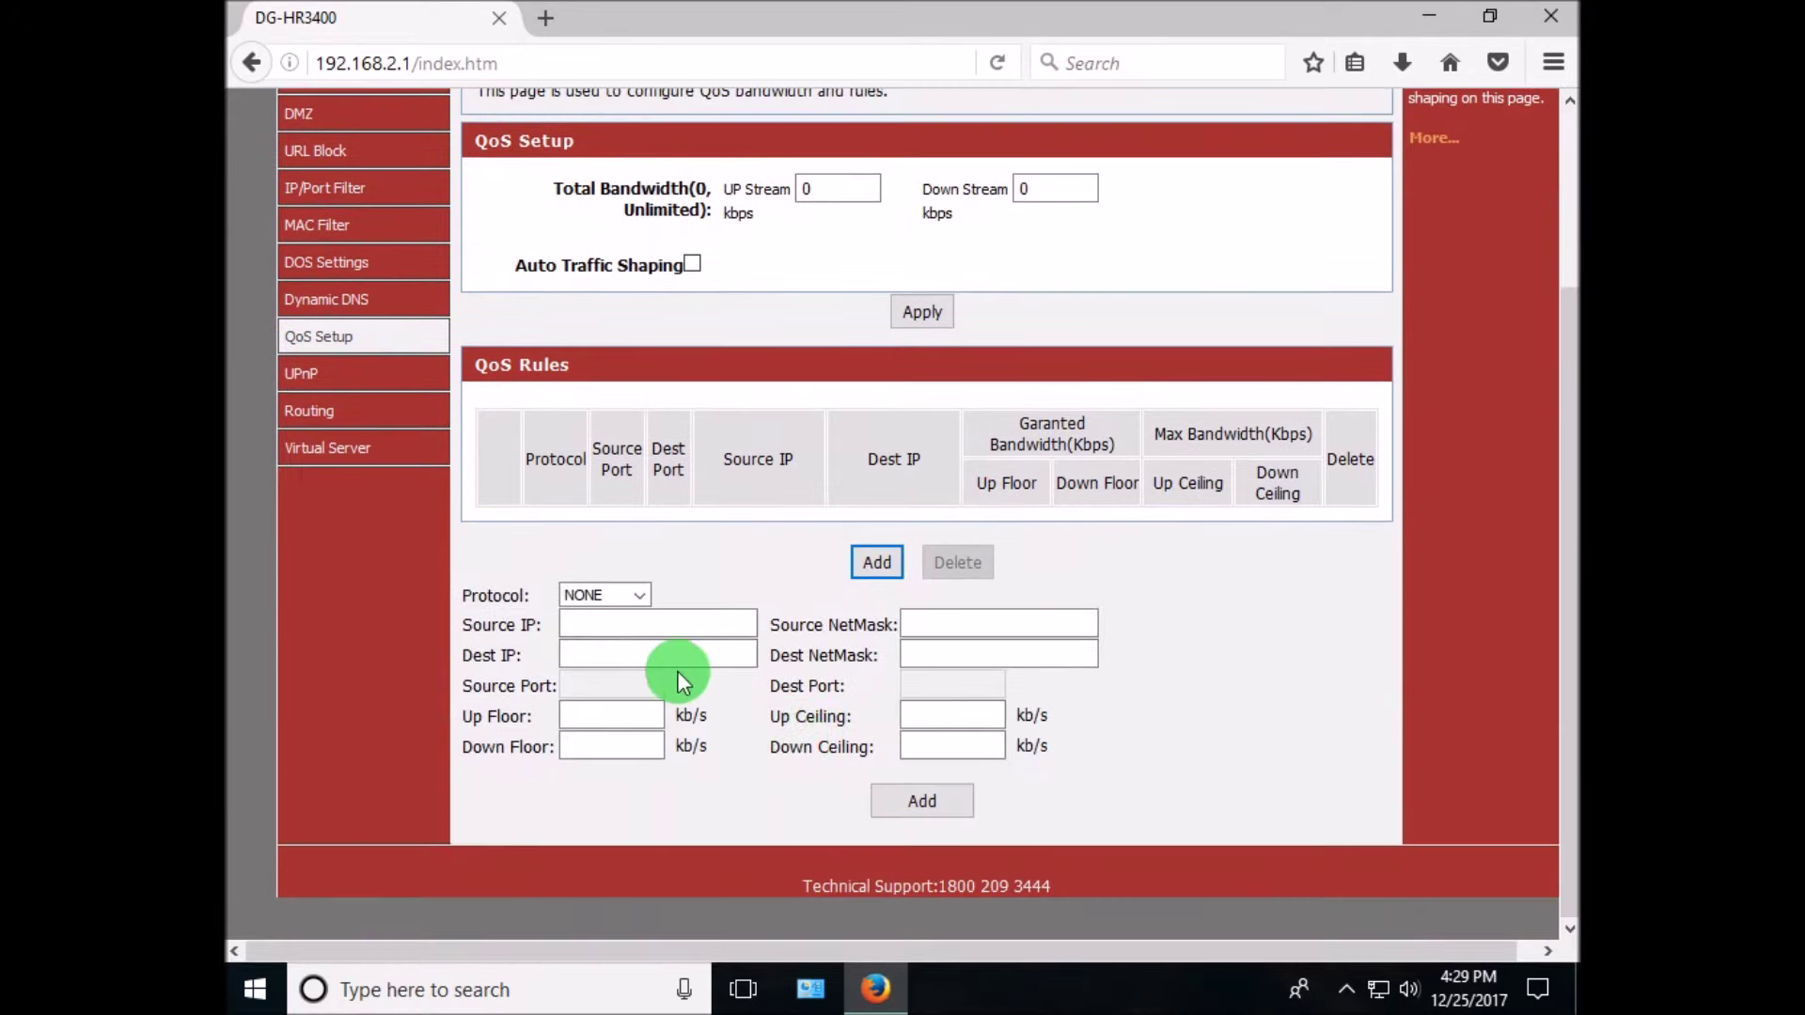
pyautogui.click(590, 627)
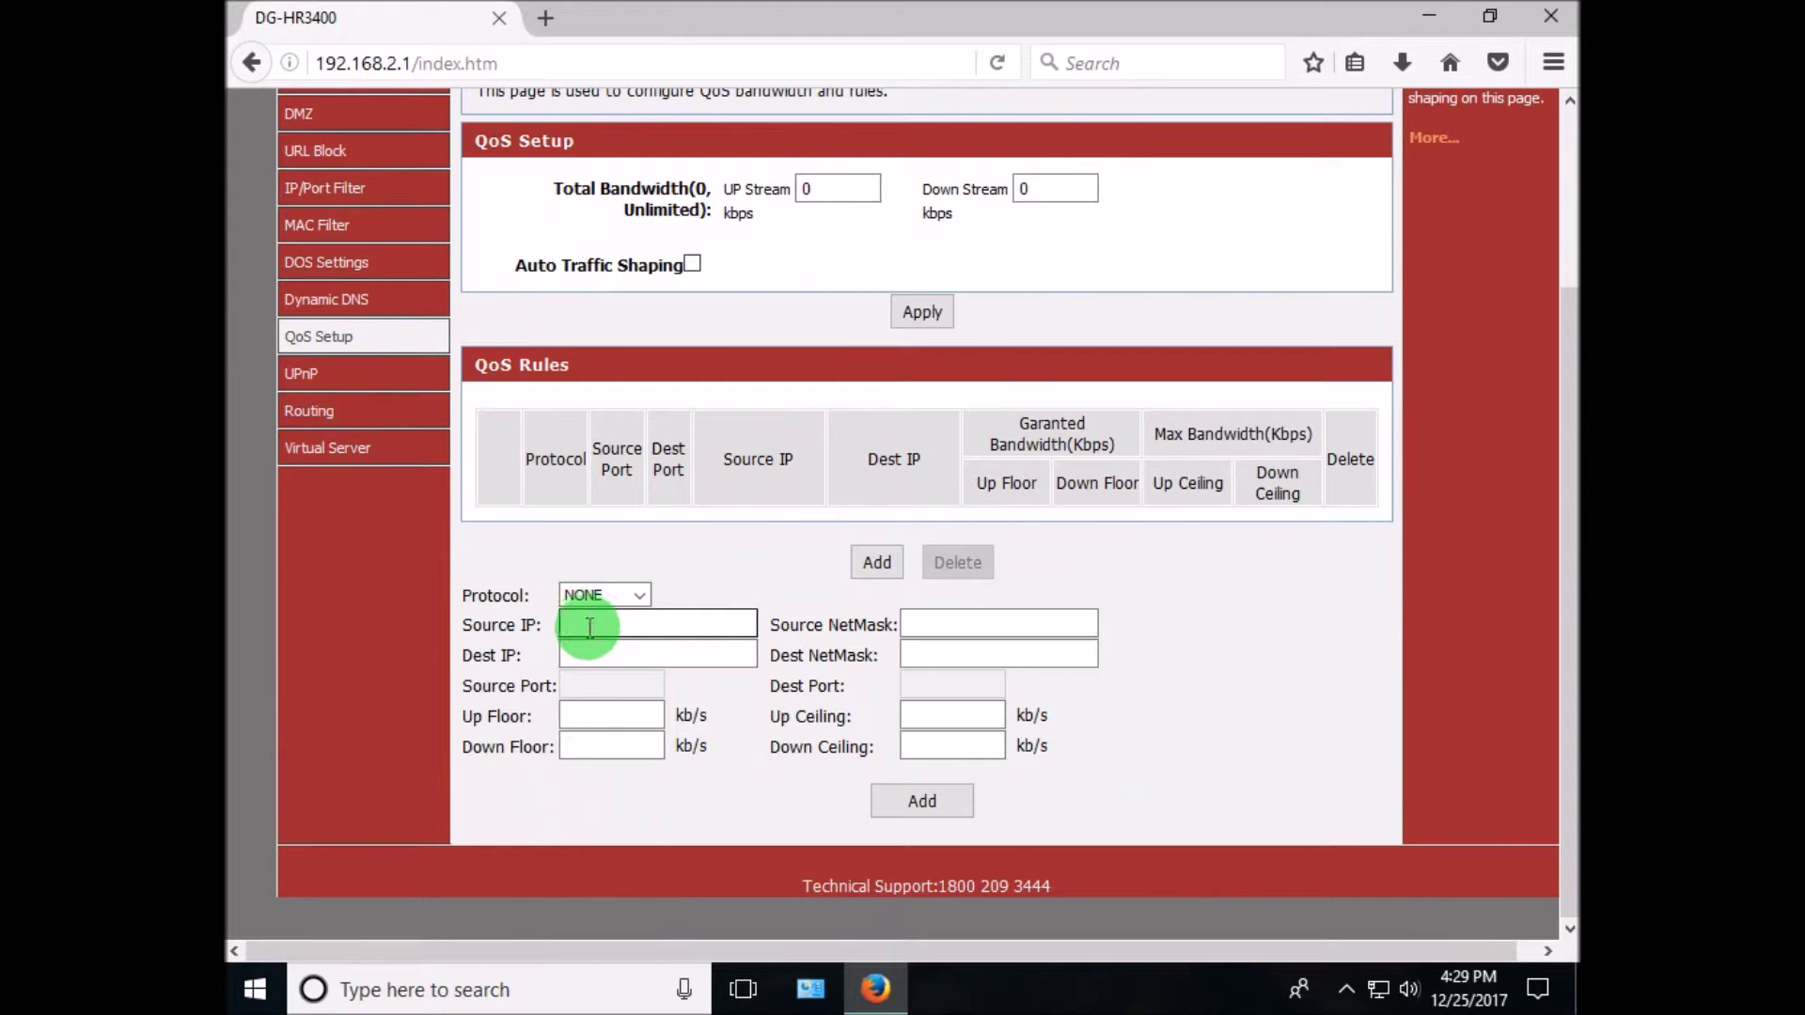
pyautogui.write('192.168.2.2')
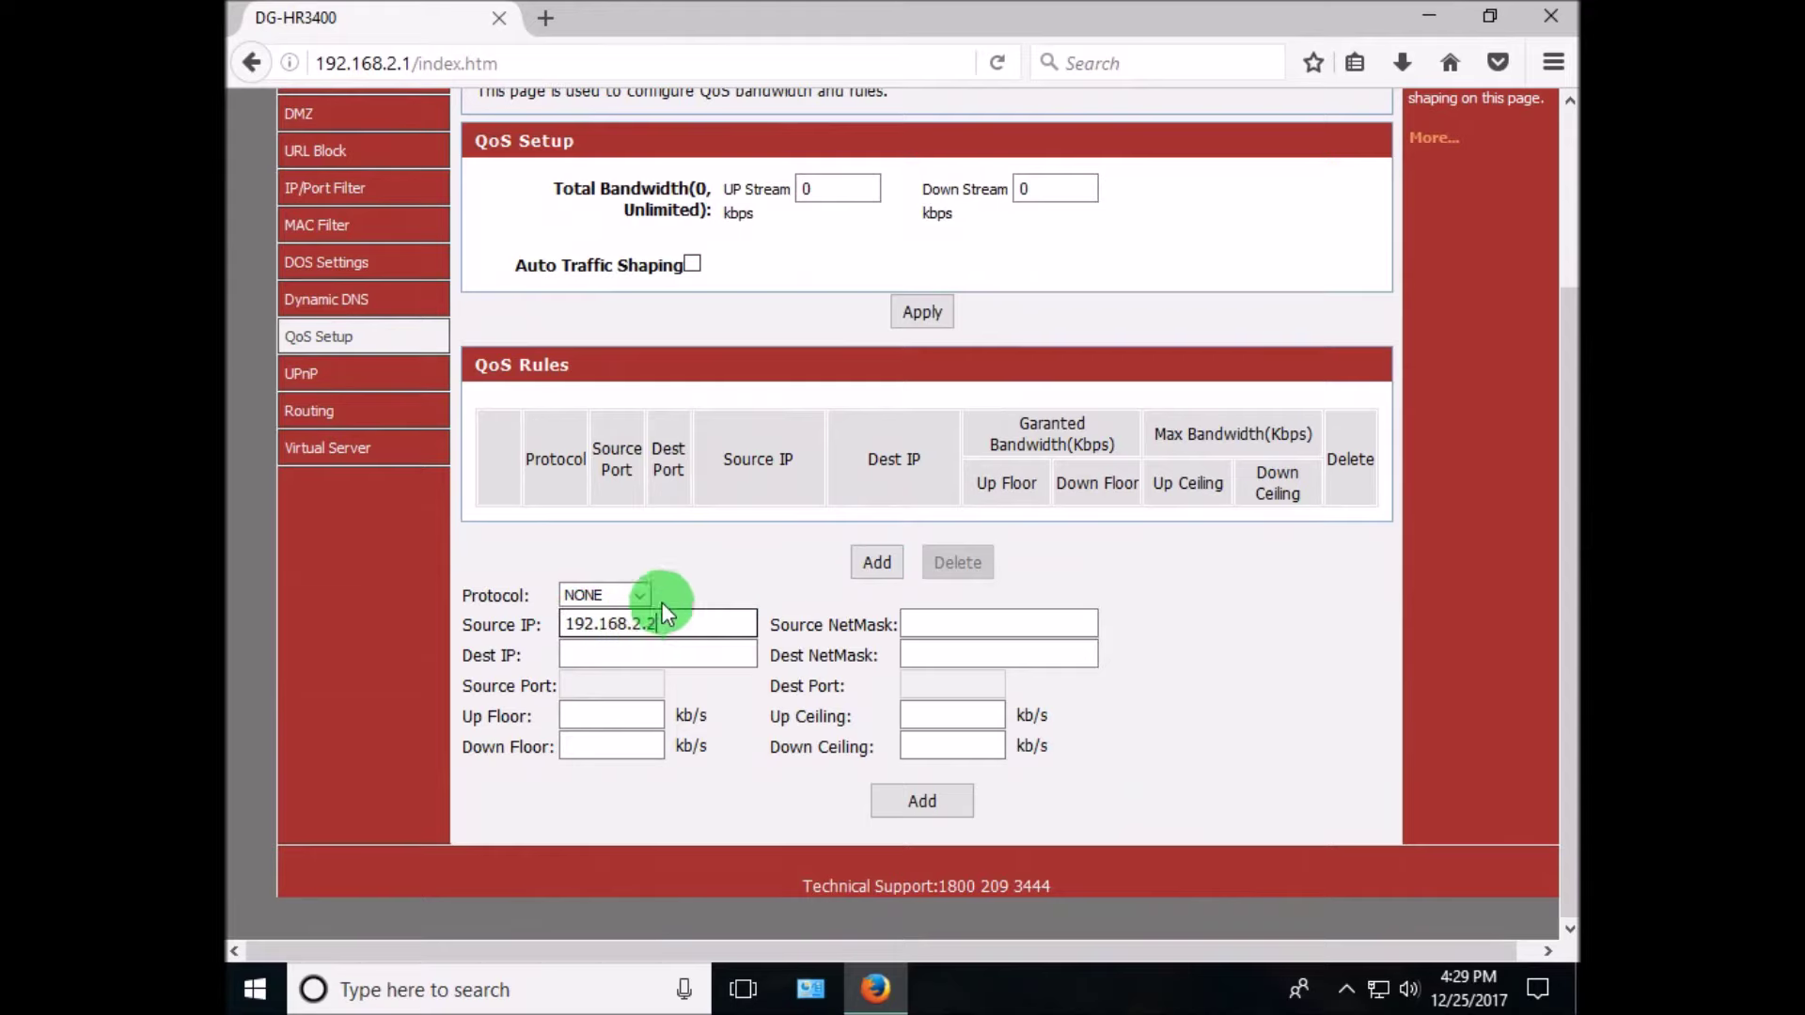
pyautogui.click(679, 556)
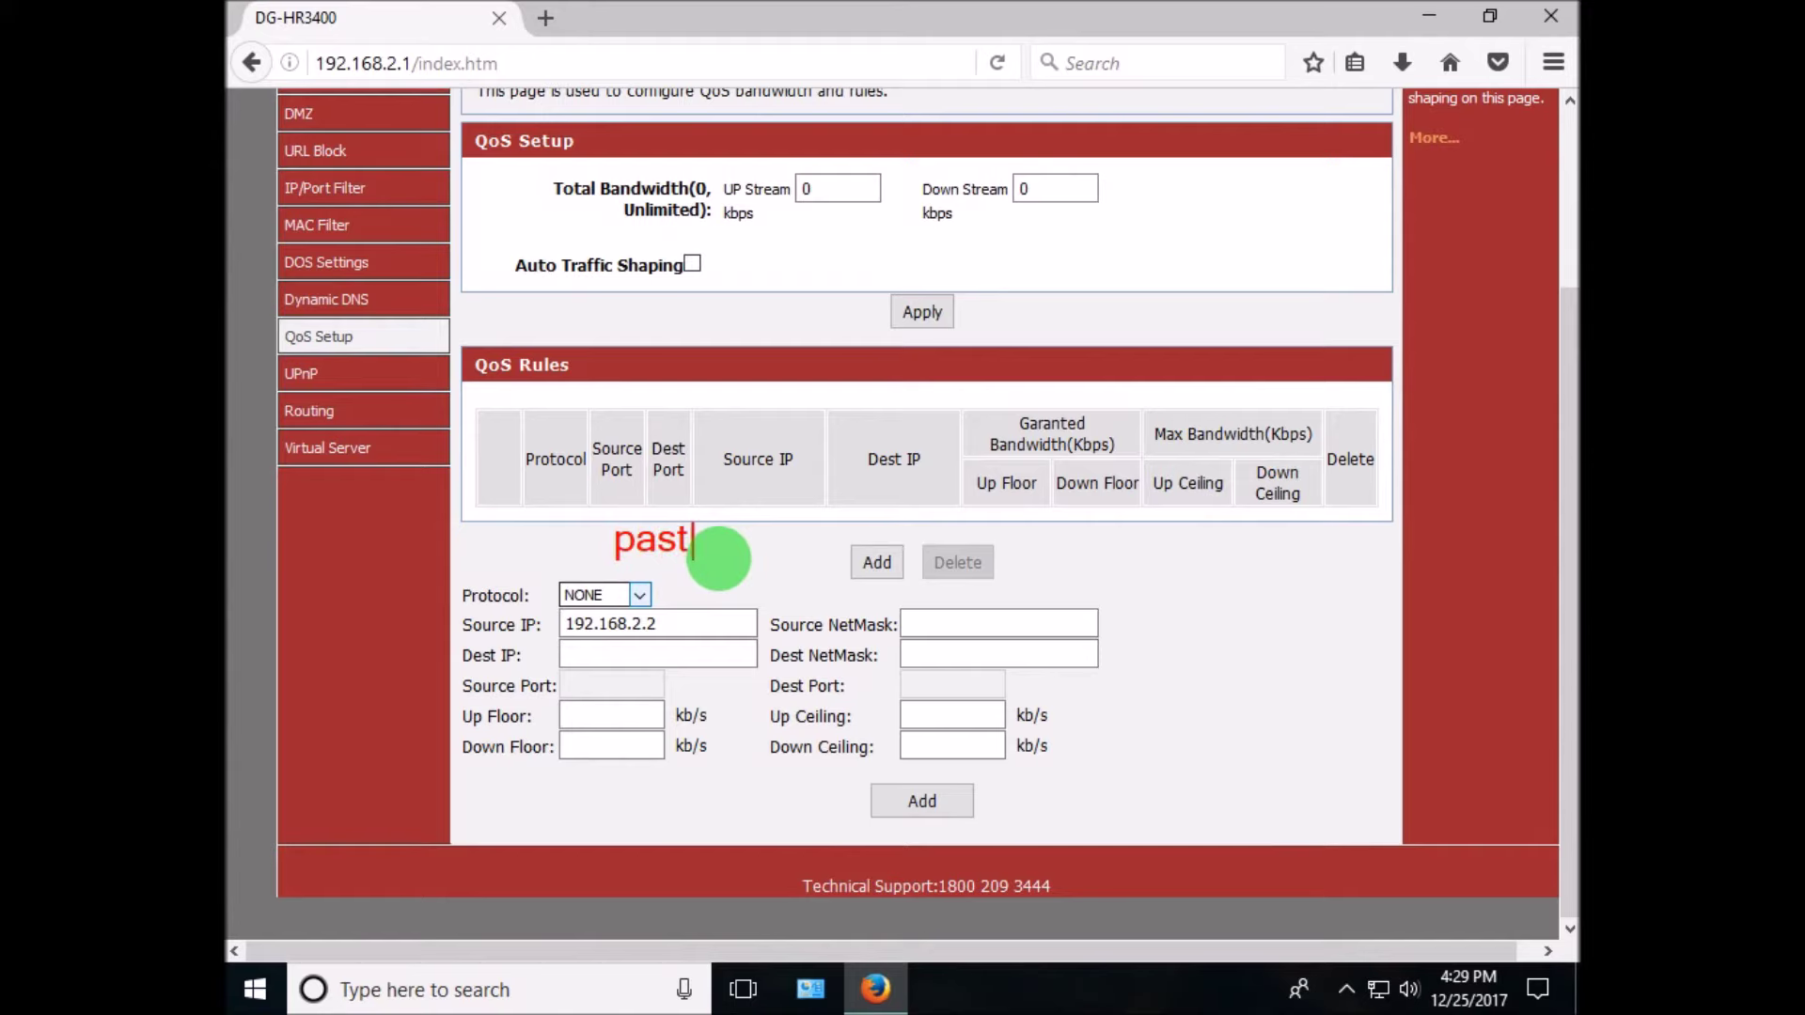
pyautogui.write('ip')
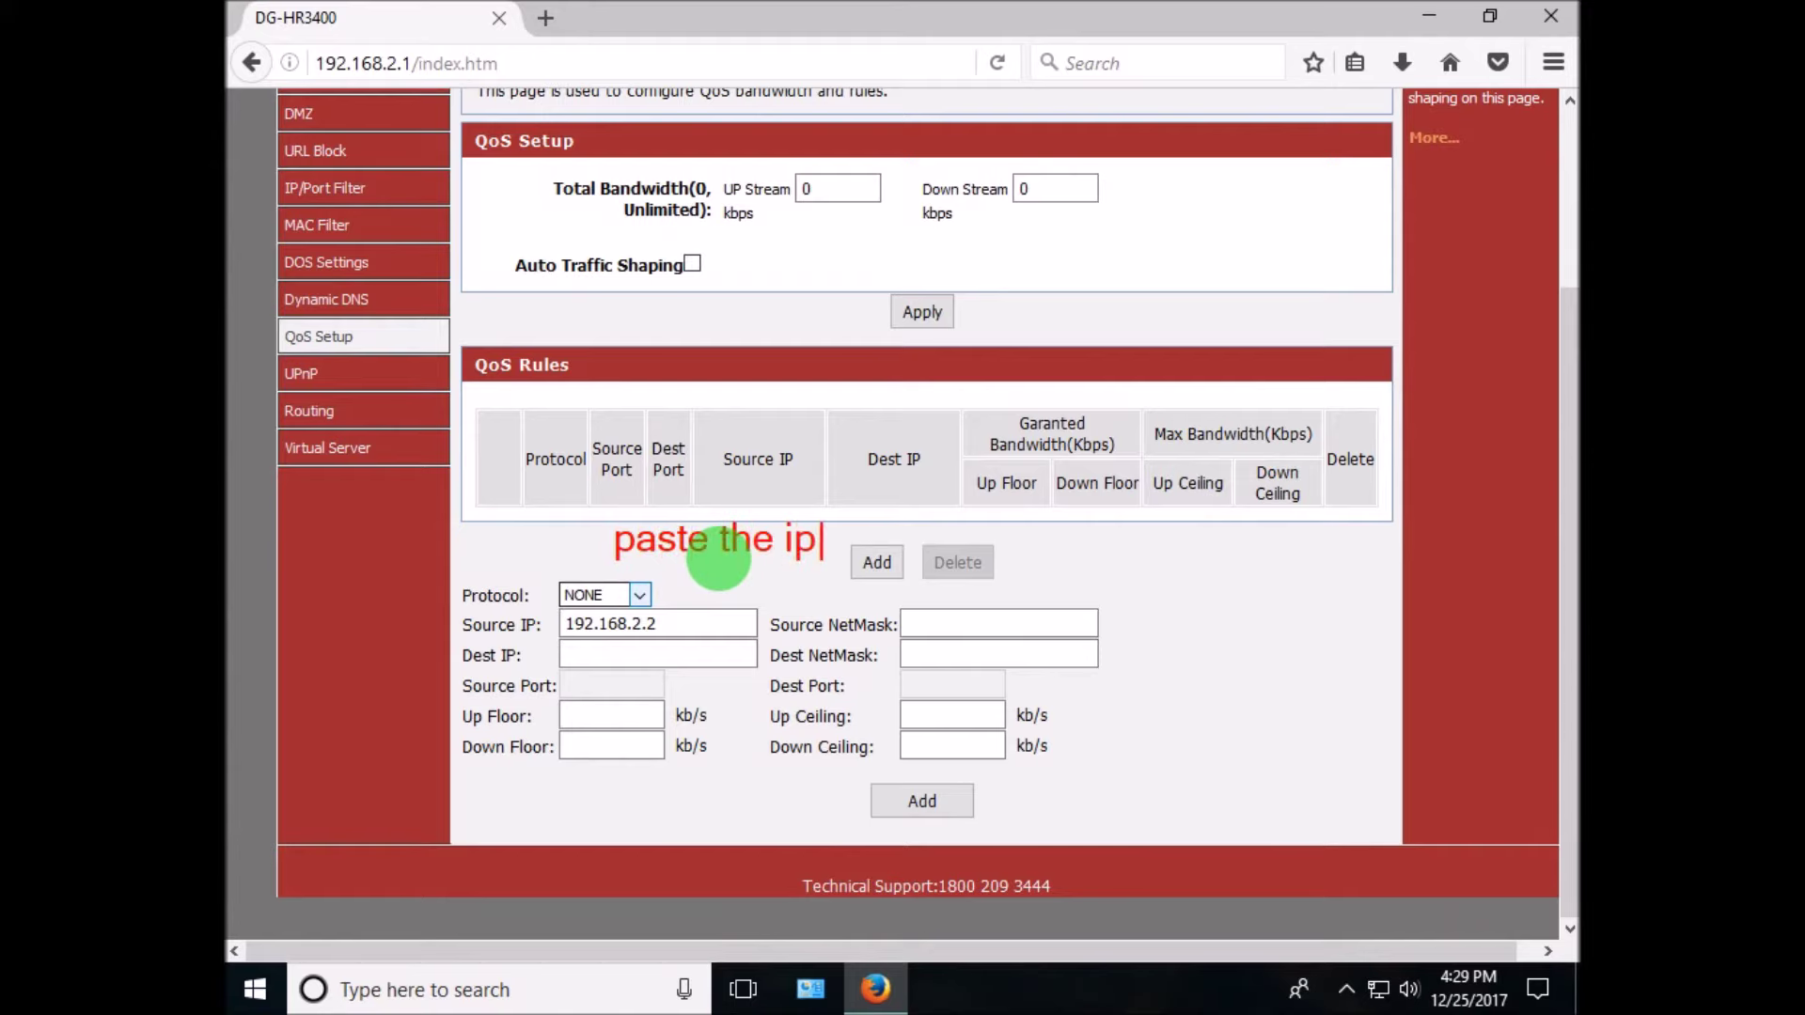
pyautogui.write(' address')
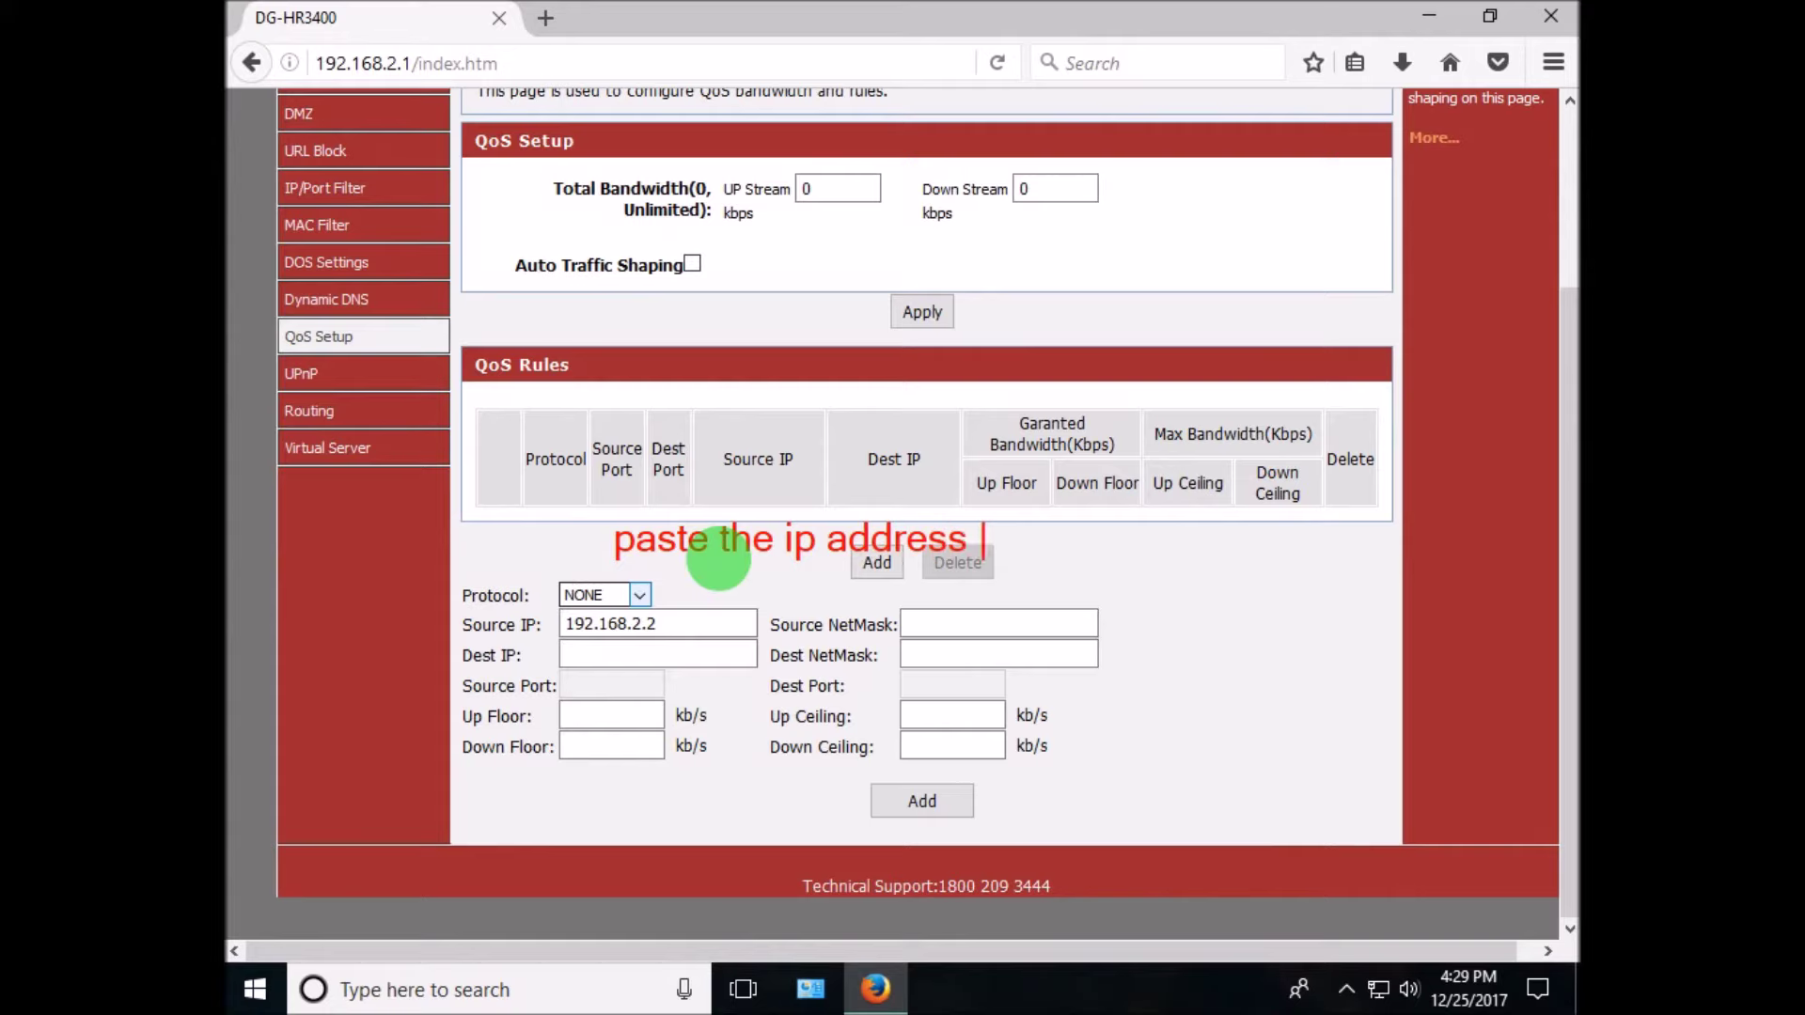
pyautogui.write(' you want to')
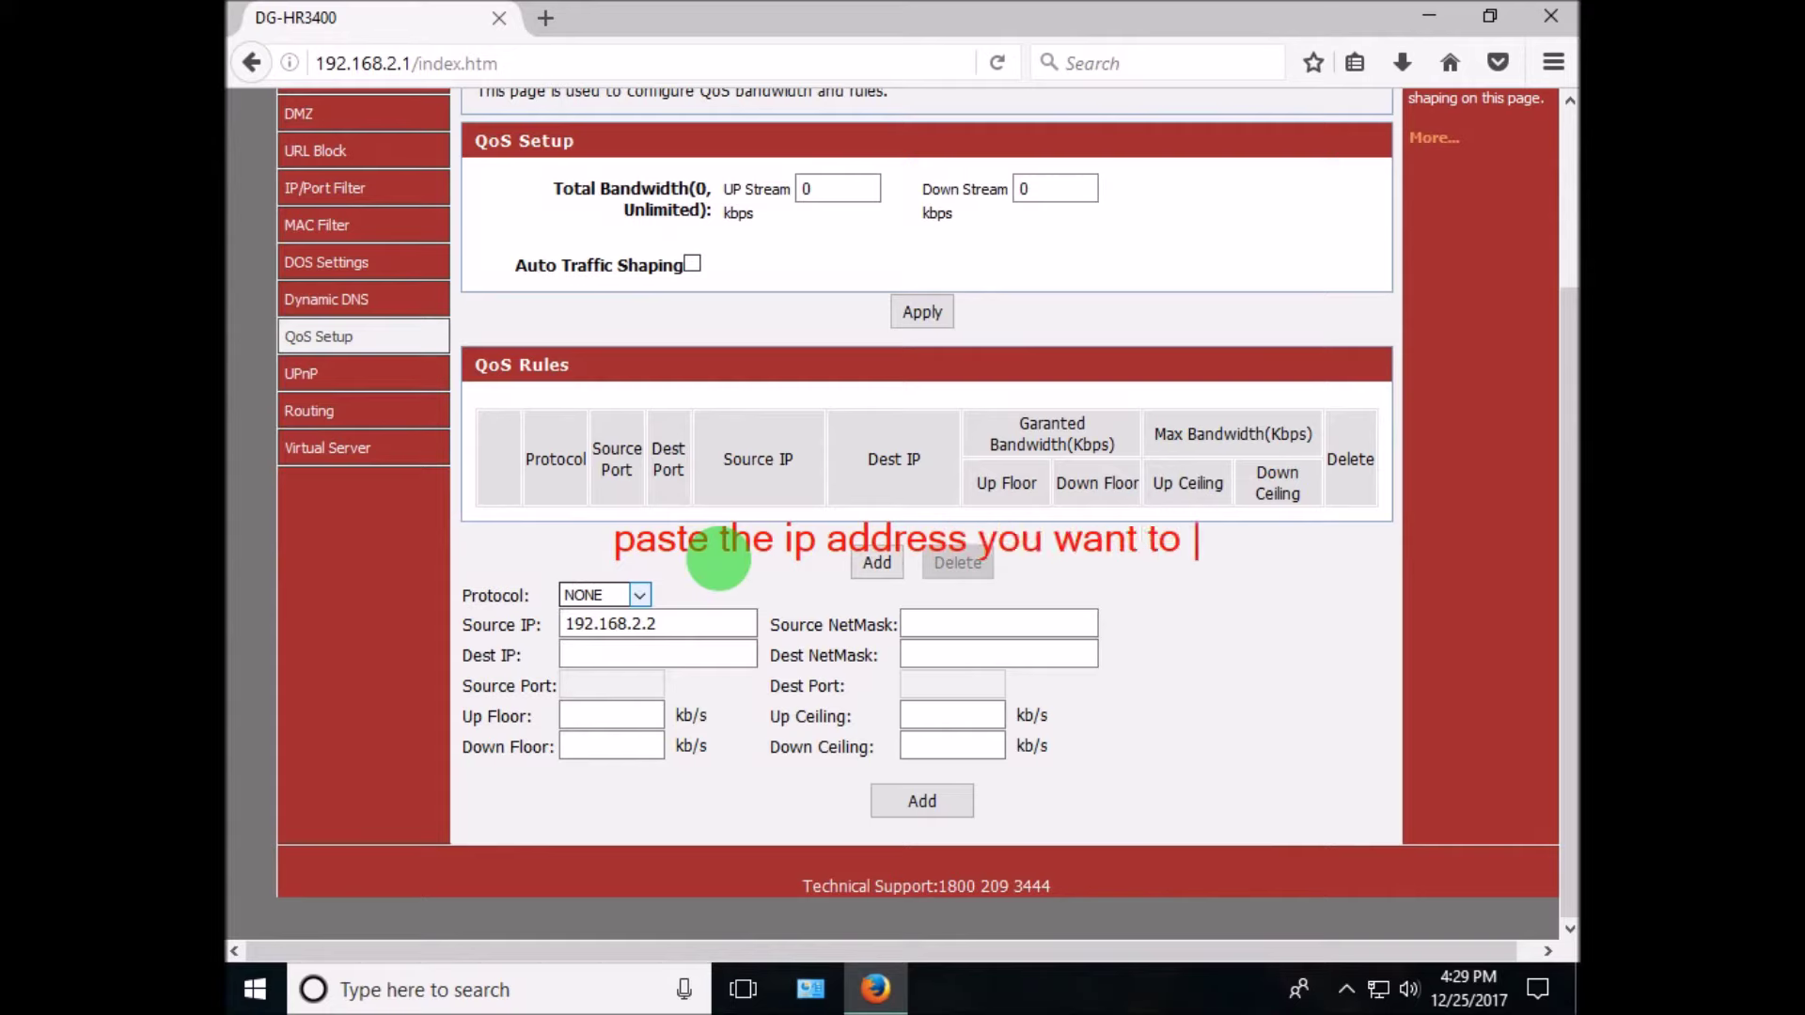
pyautogui.write(' give th')
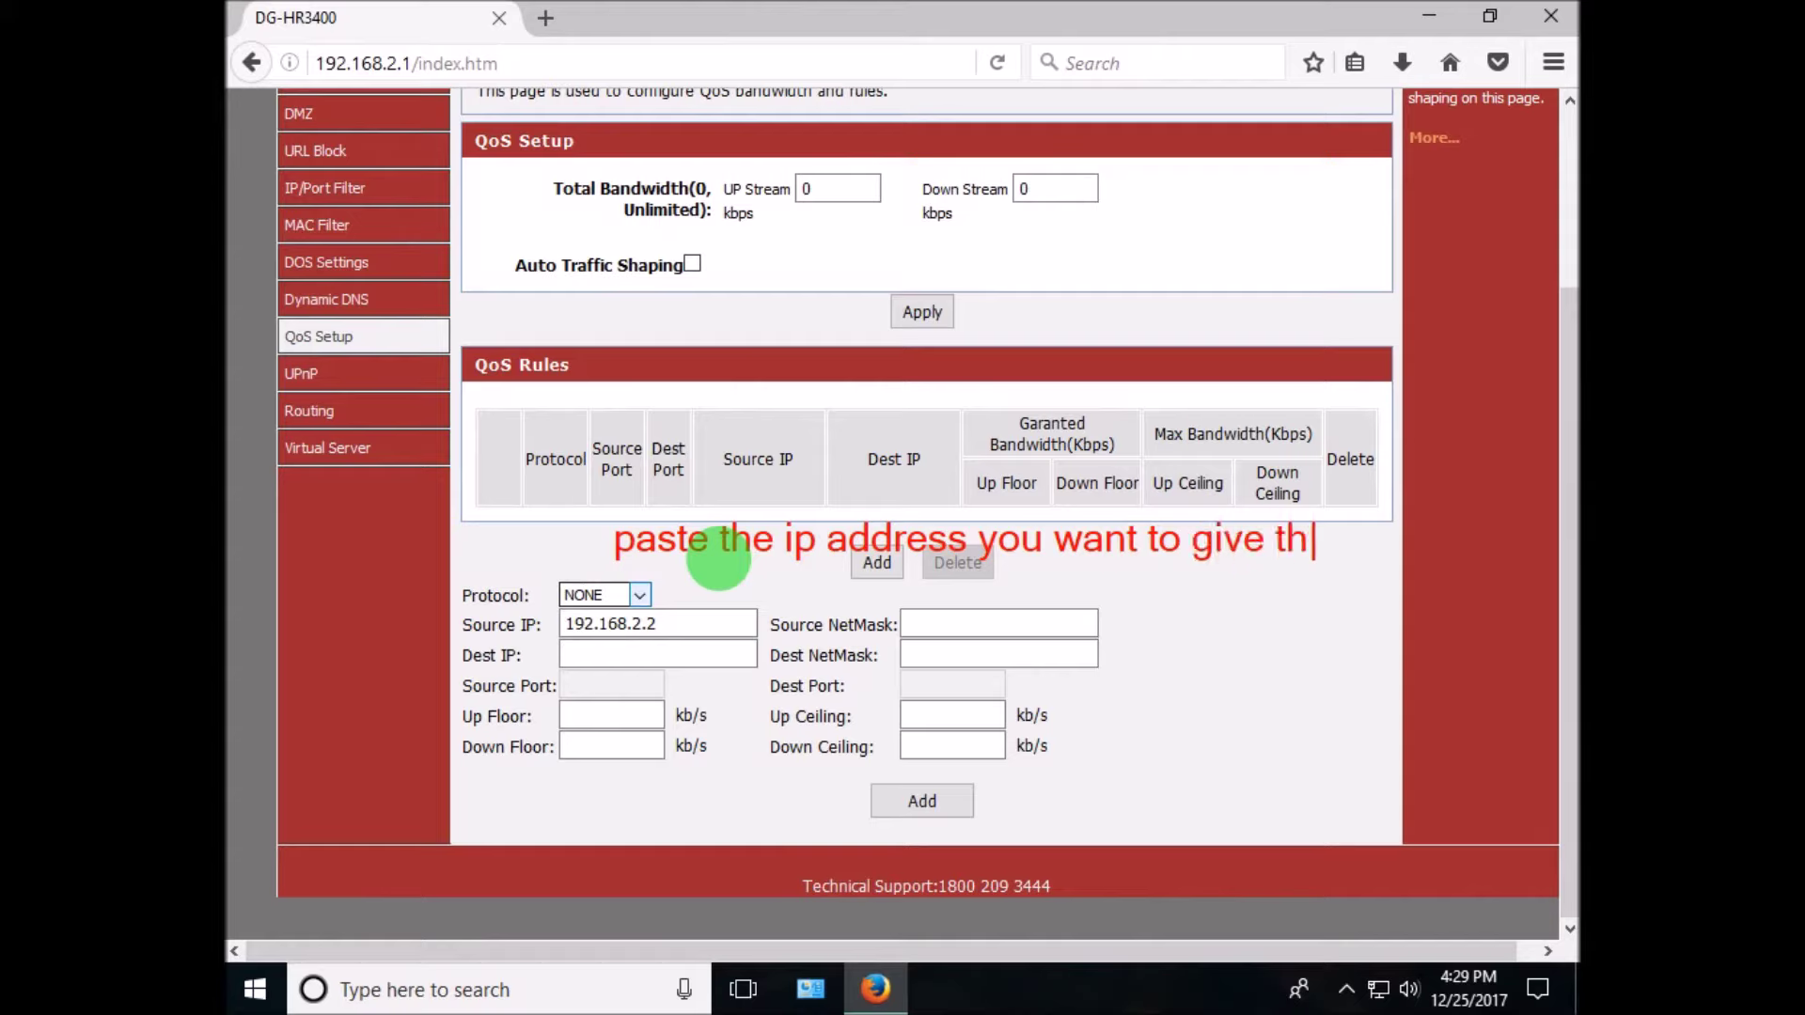
pyautogui.write('e required ')
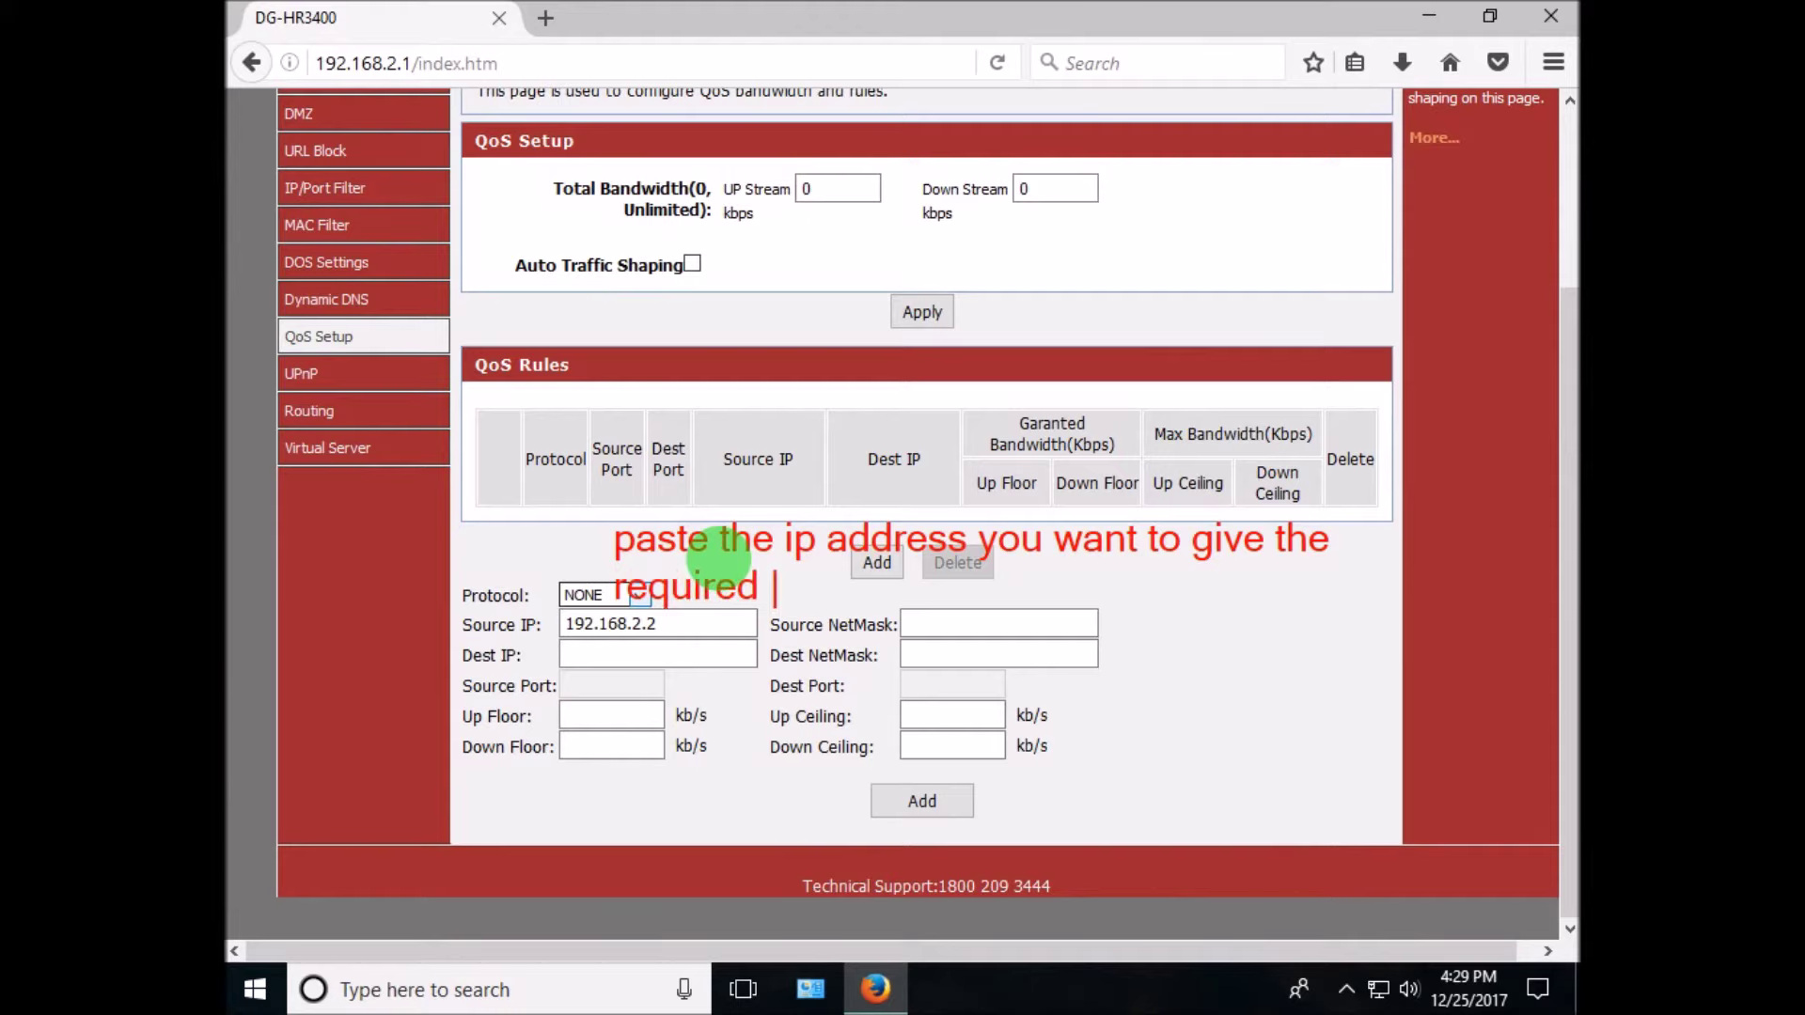
pyautogui.write('speed ')
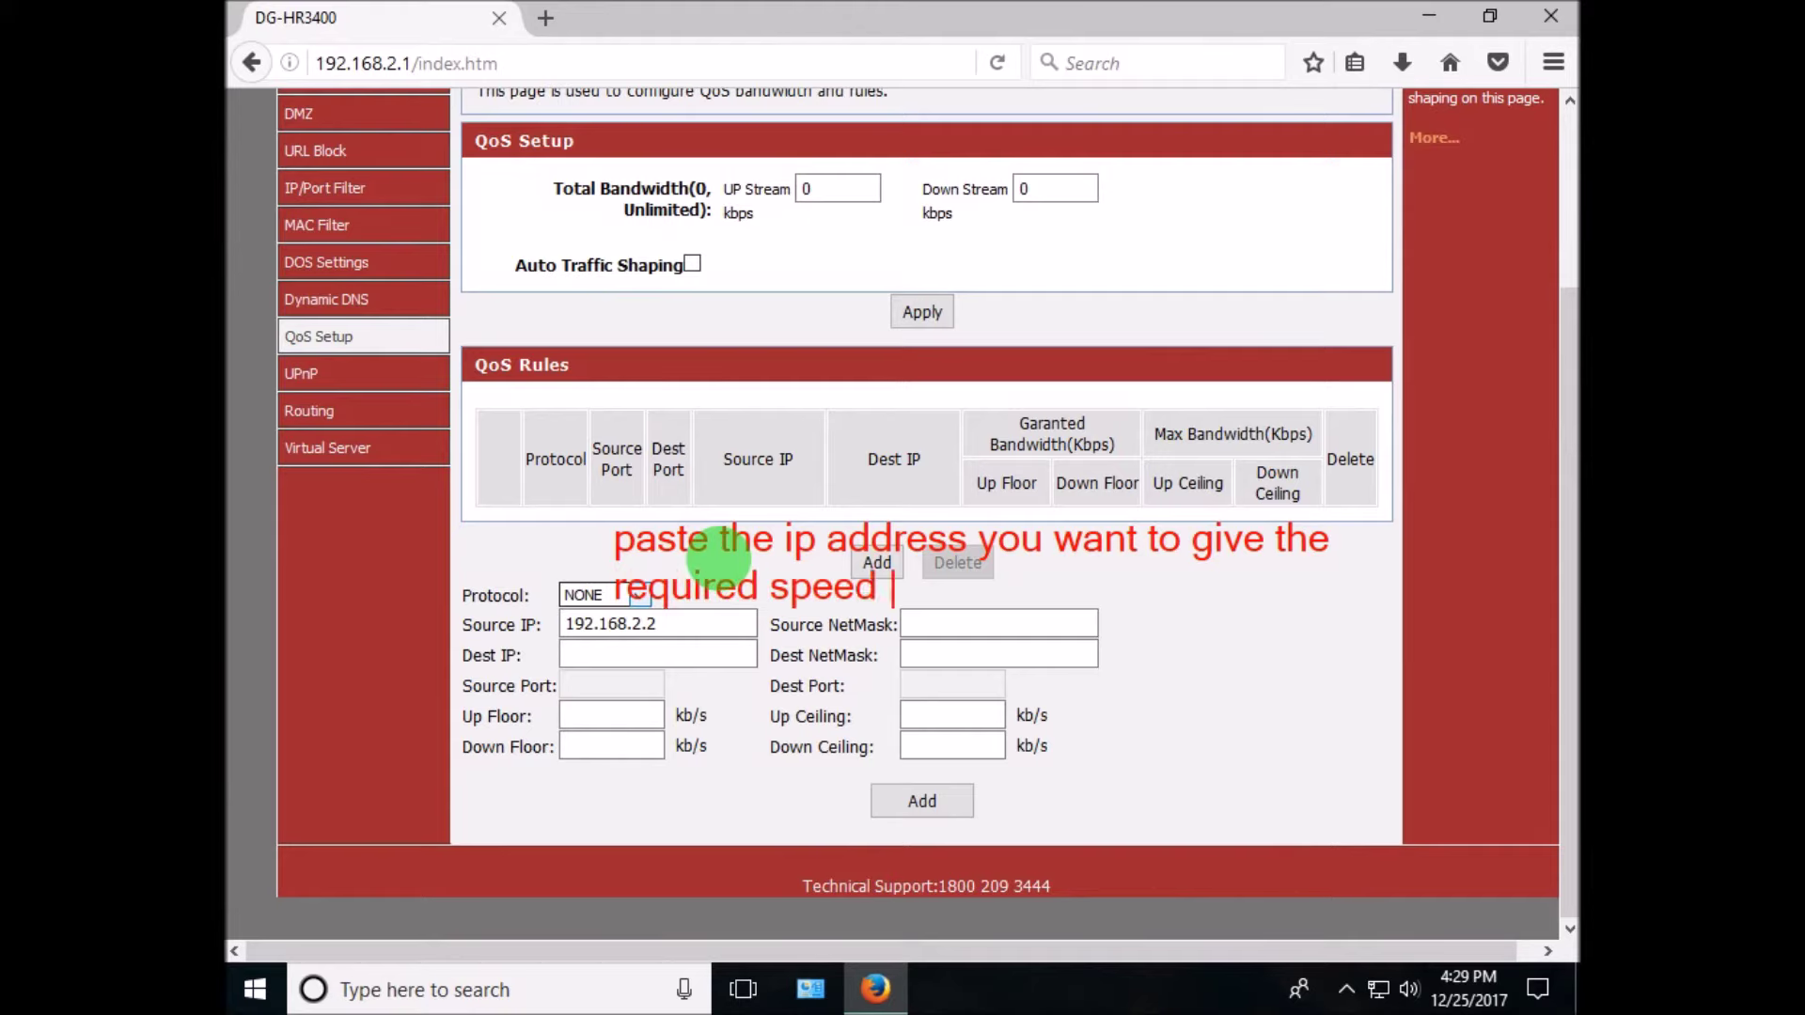
pyautogui.write('follow as i do')
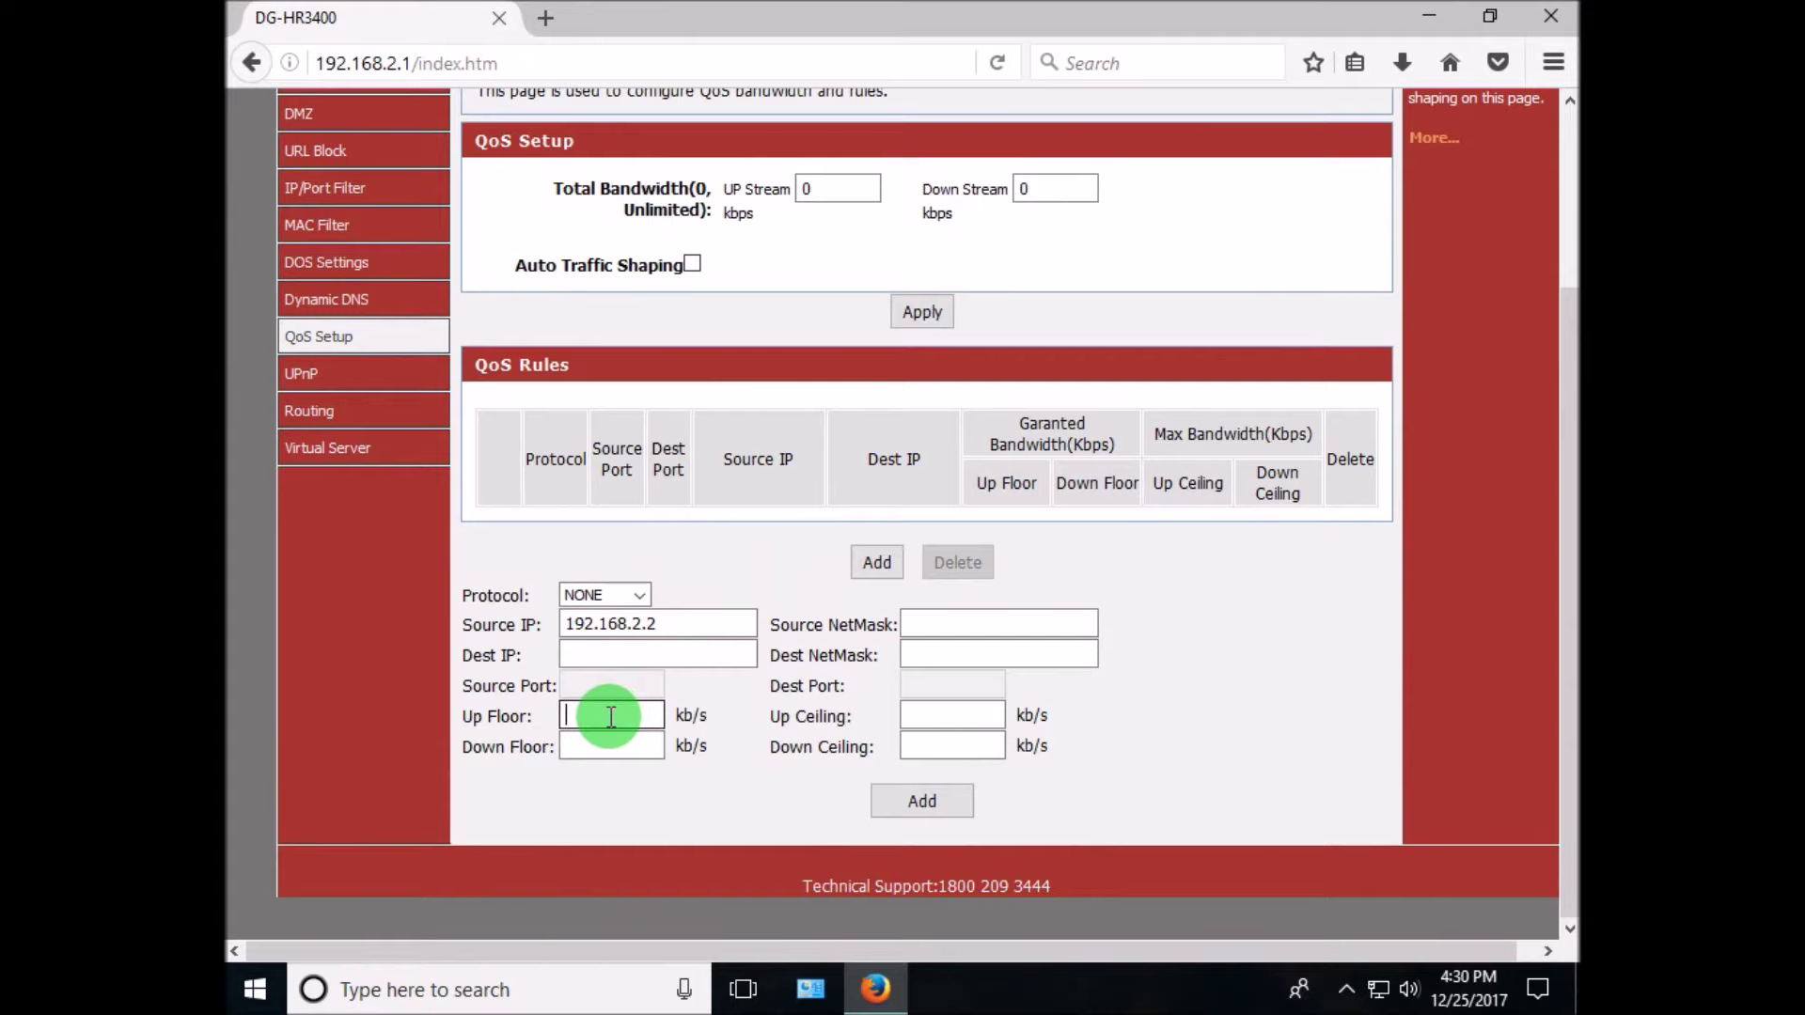
# - Add the rule with Up/Down Floor 100 kbps and Up/Down Ceiling 200 kbps
pyautogui.write('10')
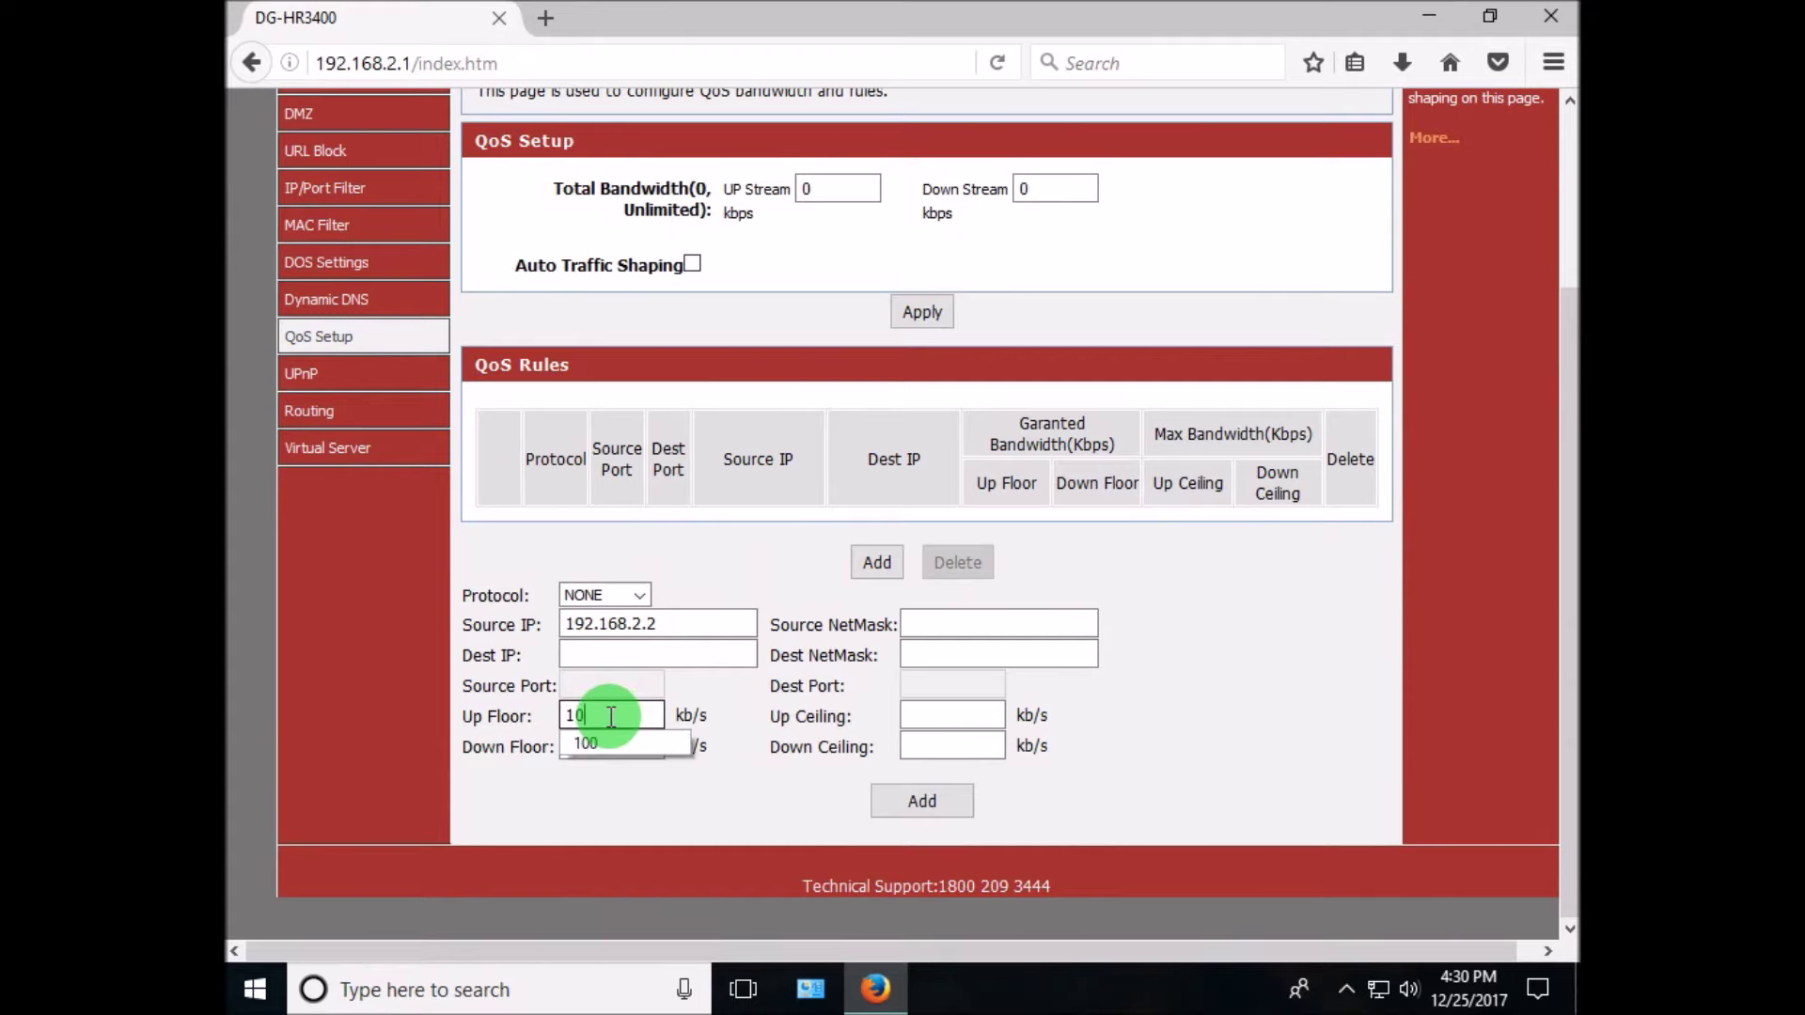
pyautogui.write('0')
pyautogui.click(604, 743)
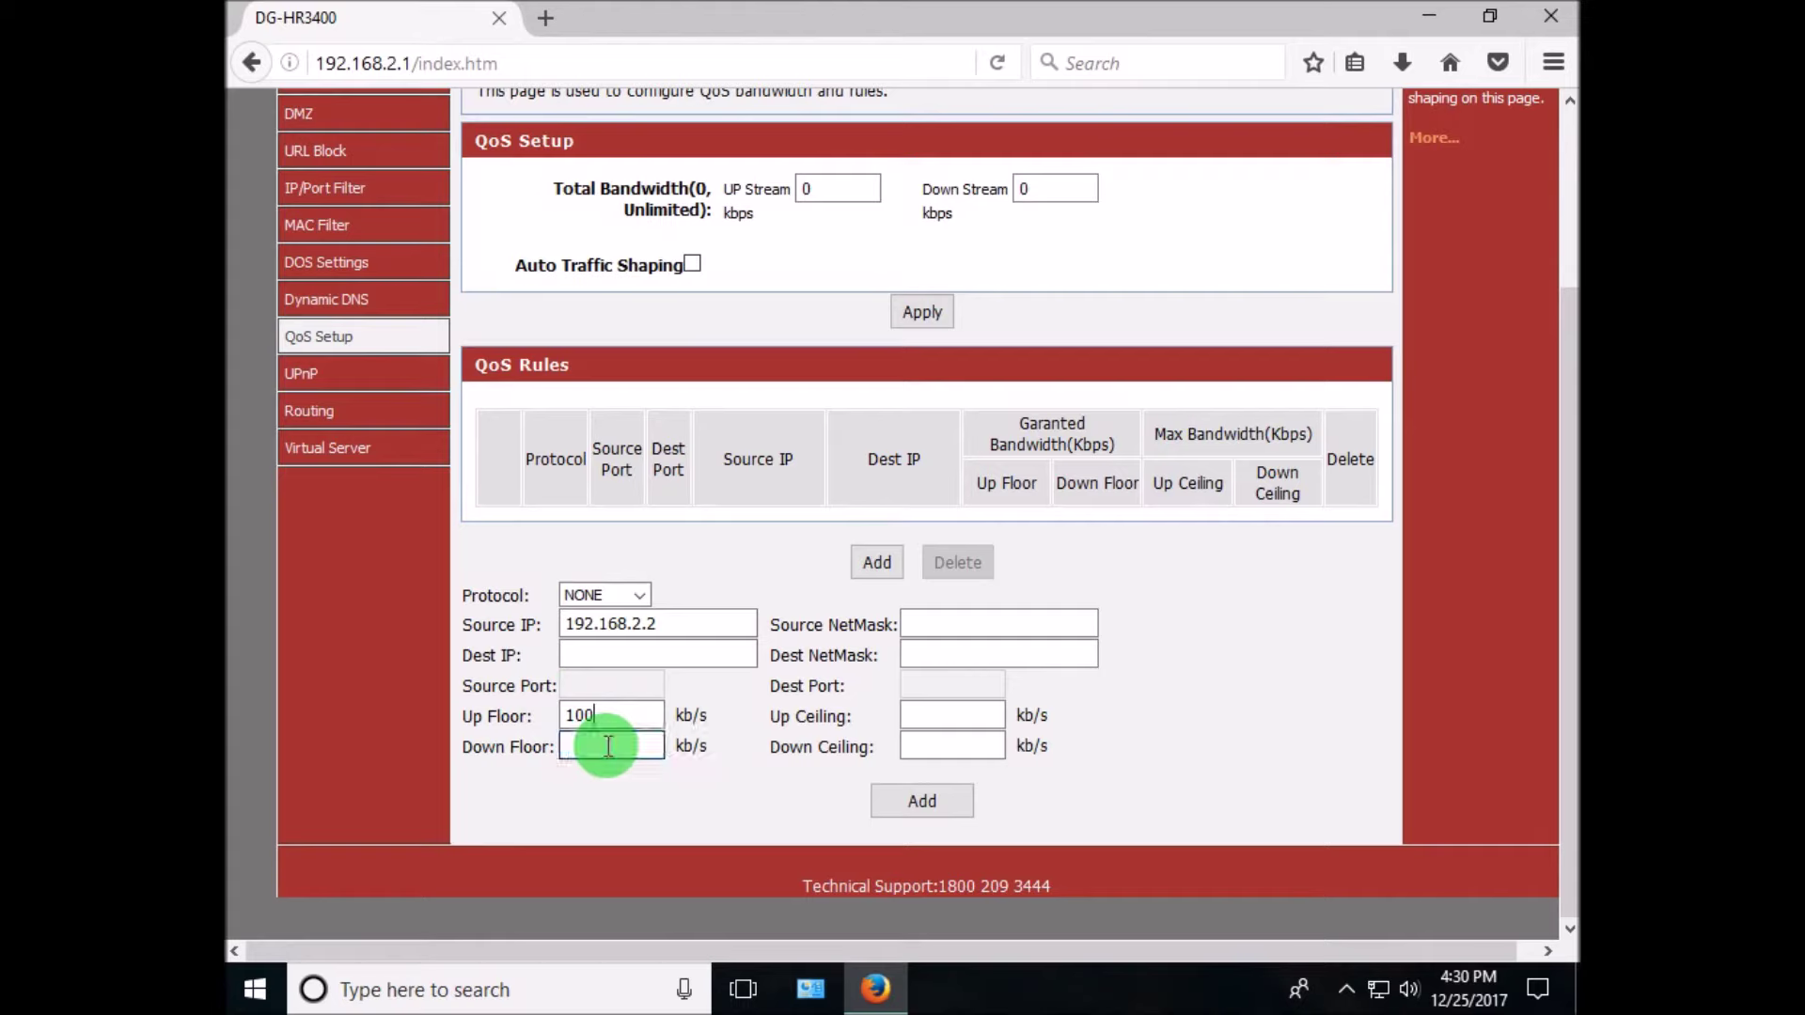
pyautogui.write('100')
pyautogui.click(645, 769)
pyautogui.click(948, 715)
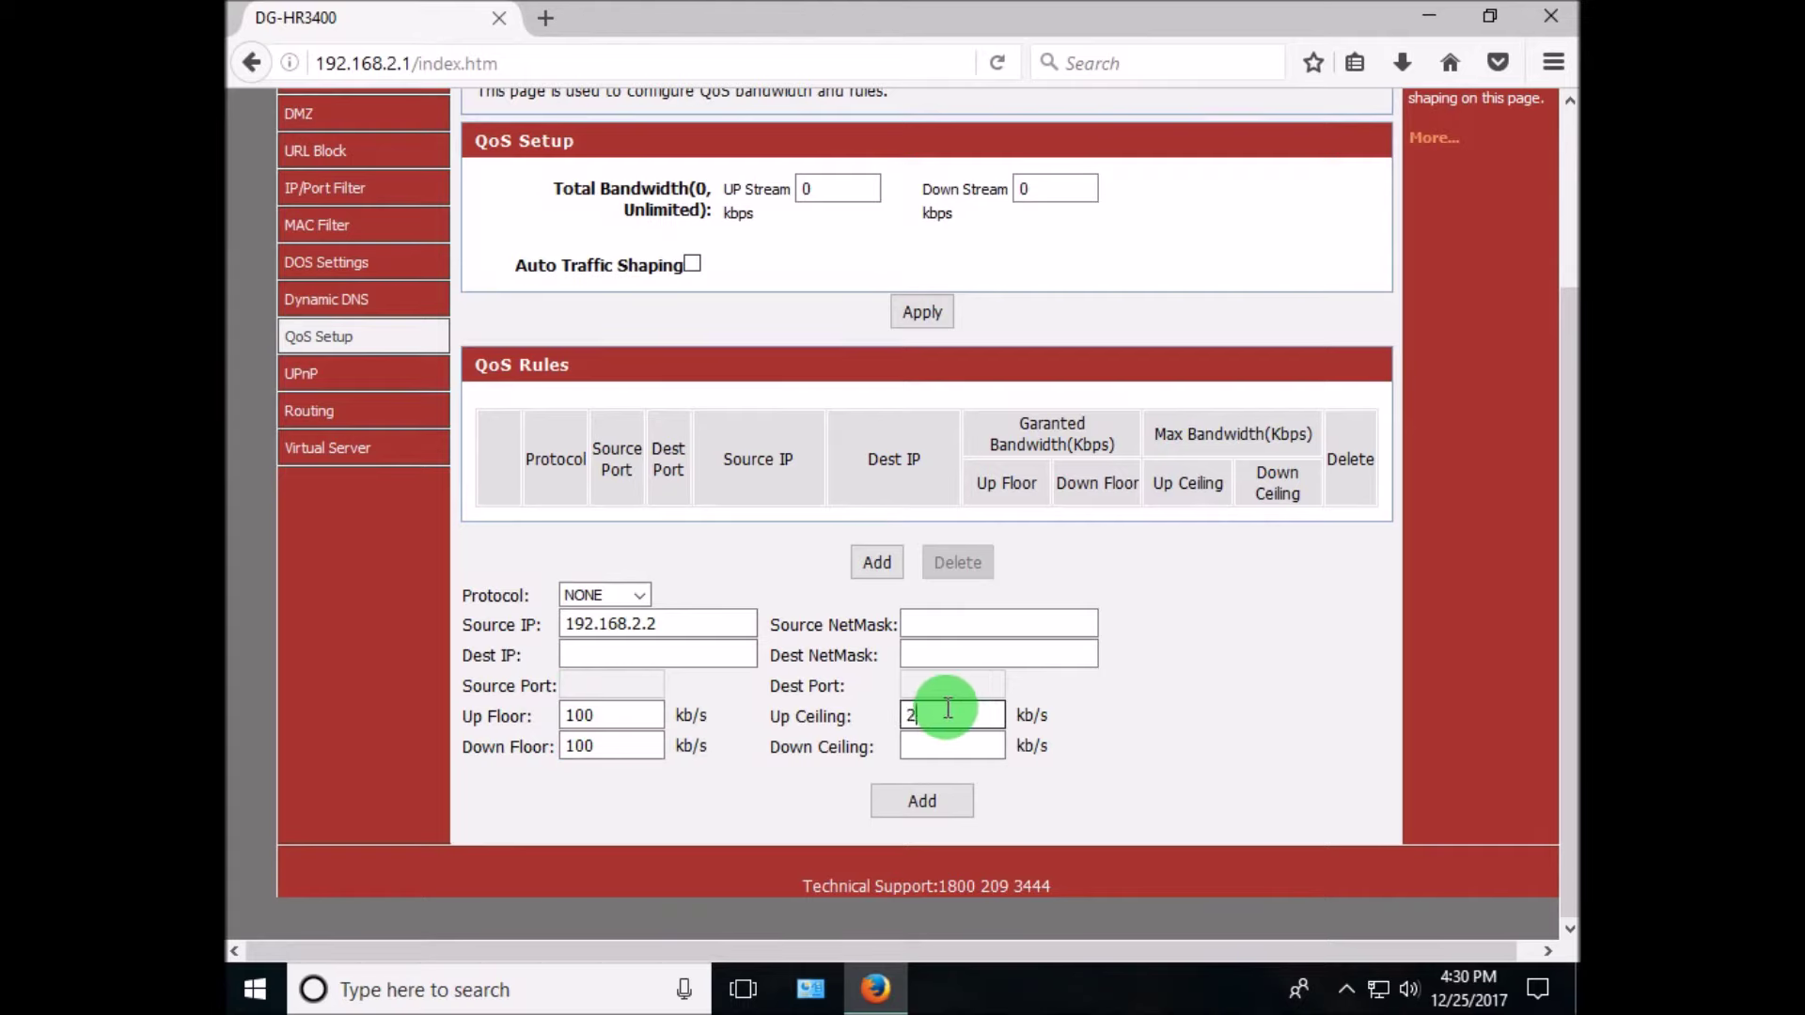
pyautogui.click(971, 743)
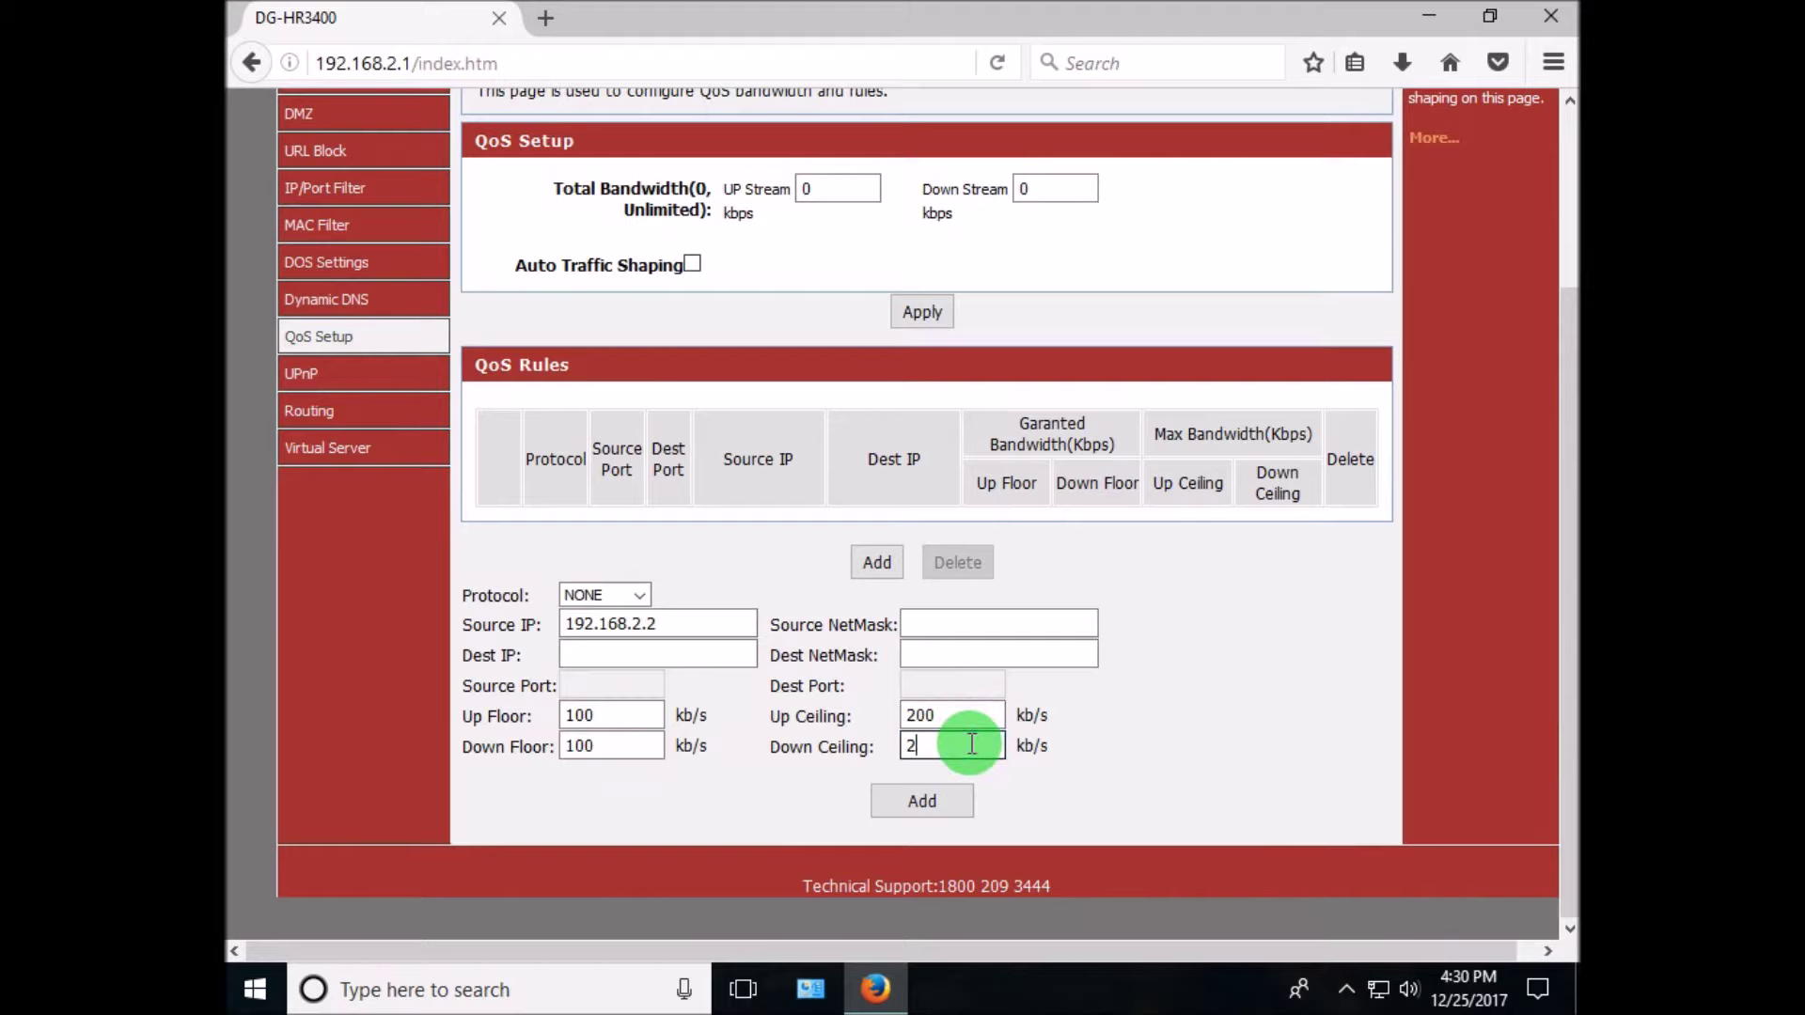
pyautogui.click(905, 799)
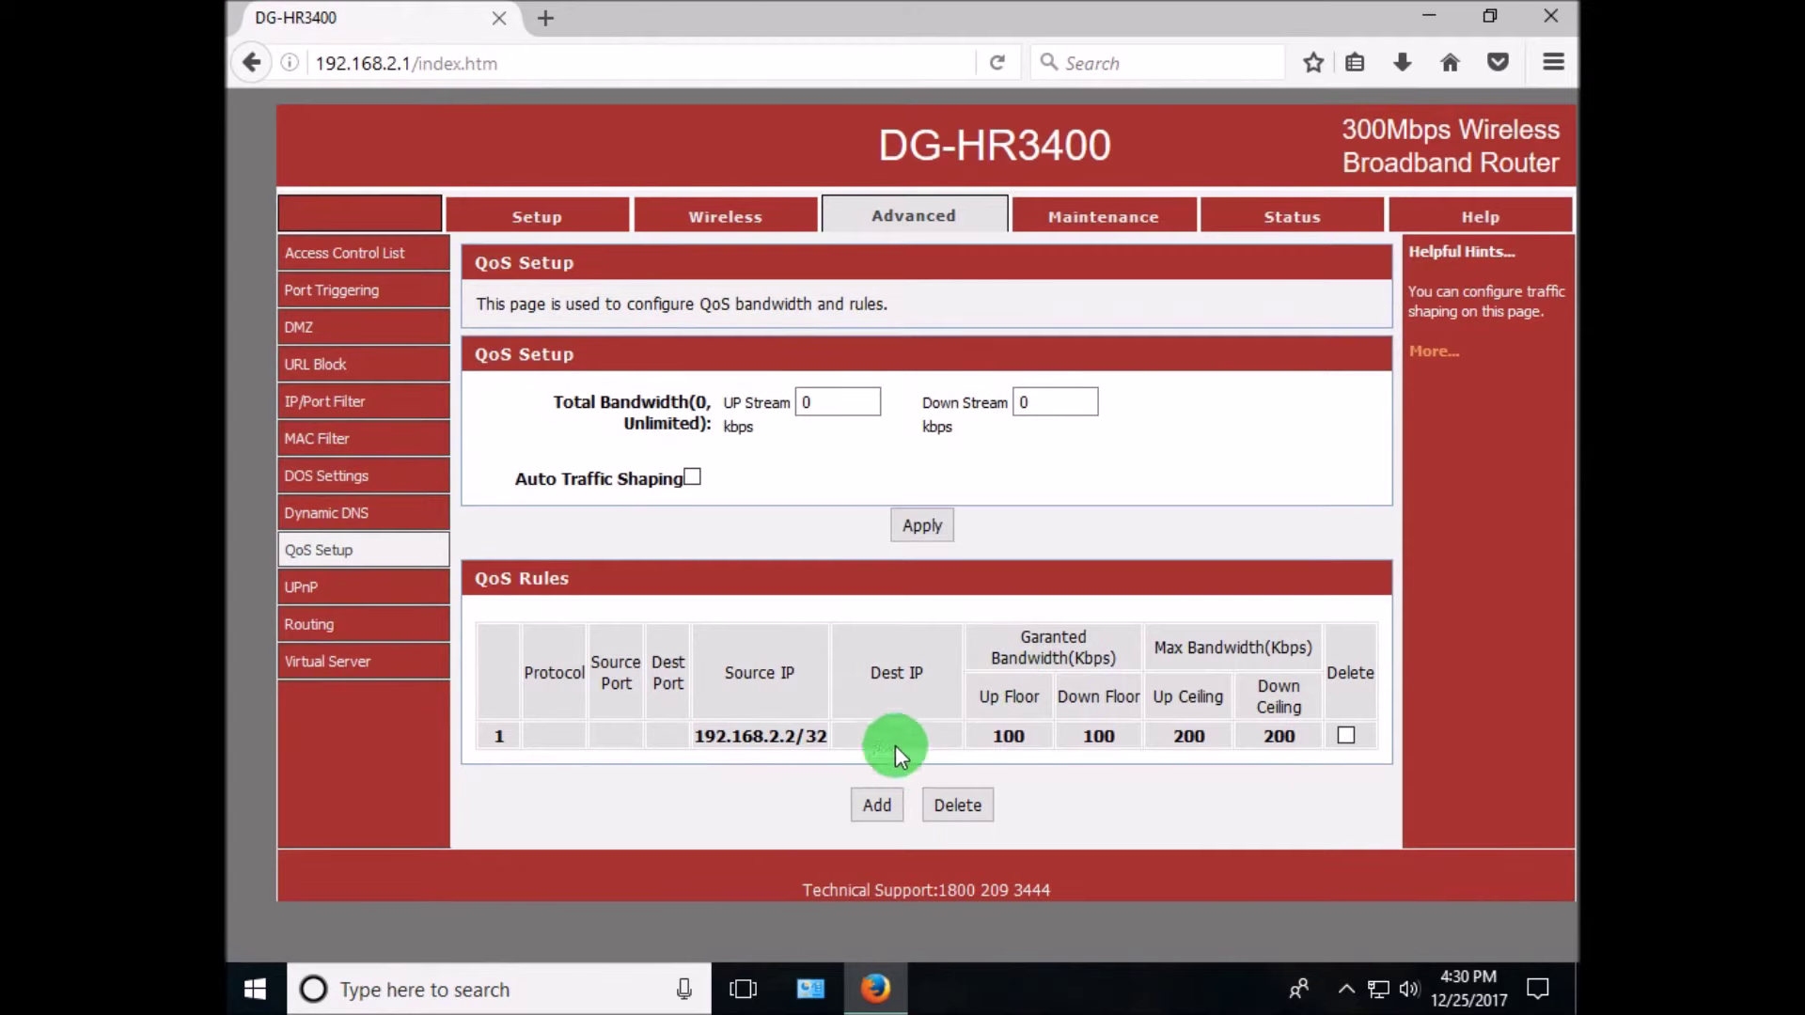
# - Apply the QoS settings and add a 'now check the speed' note
pyautogui.click(923, 525)
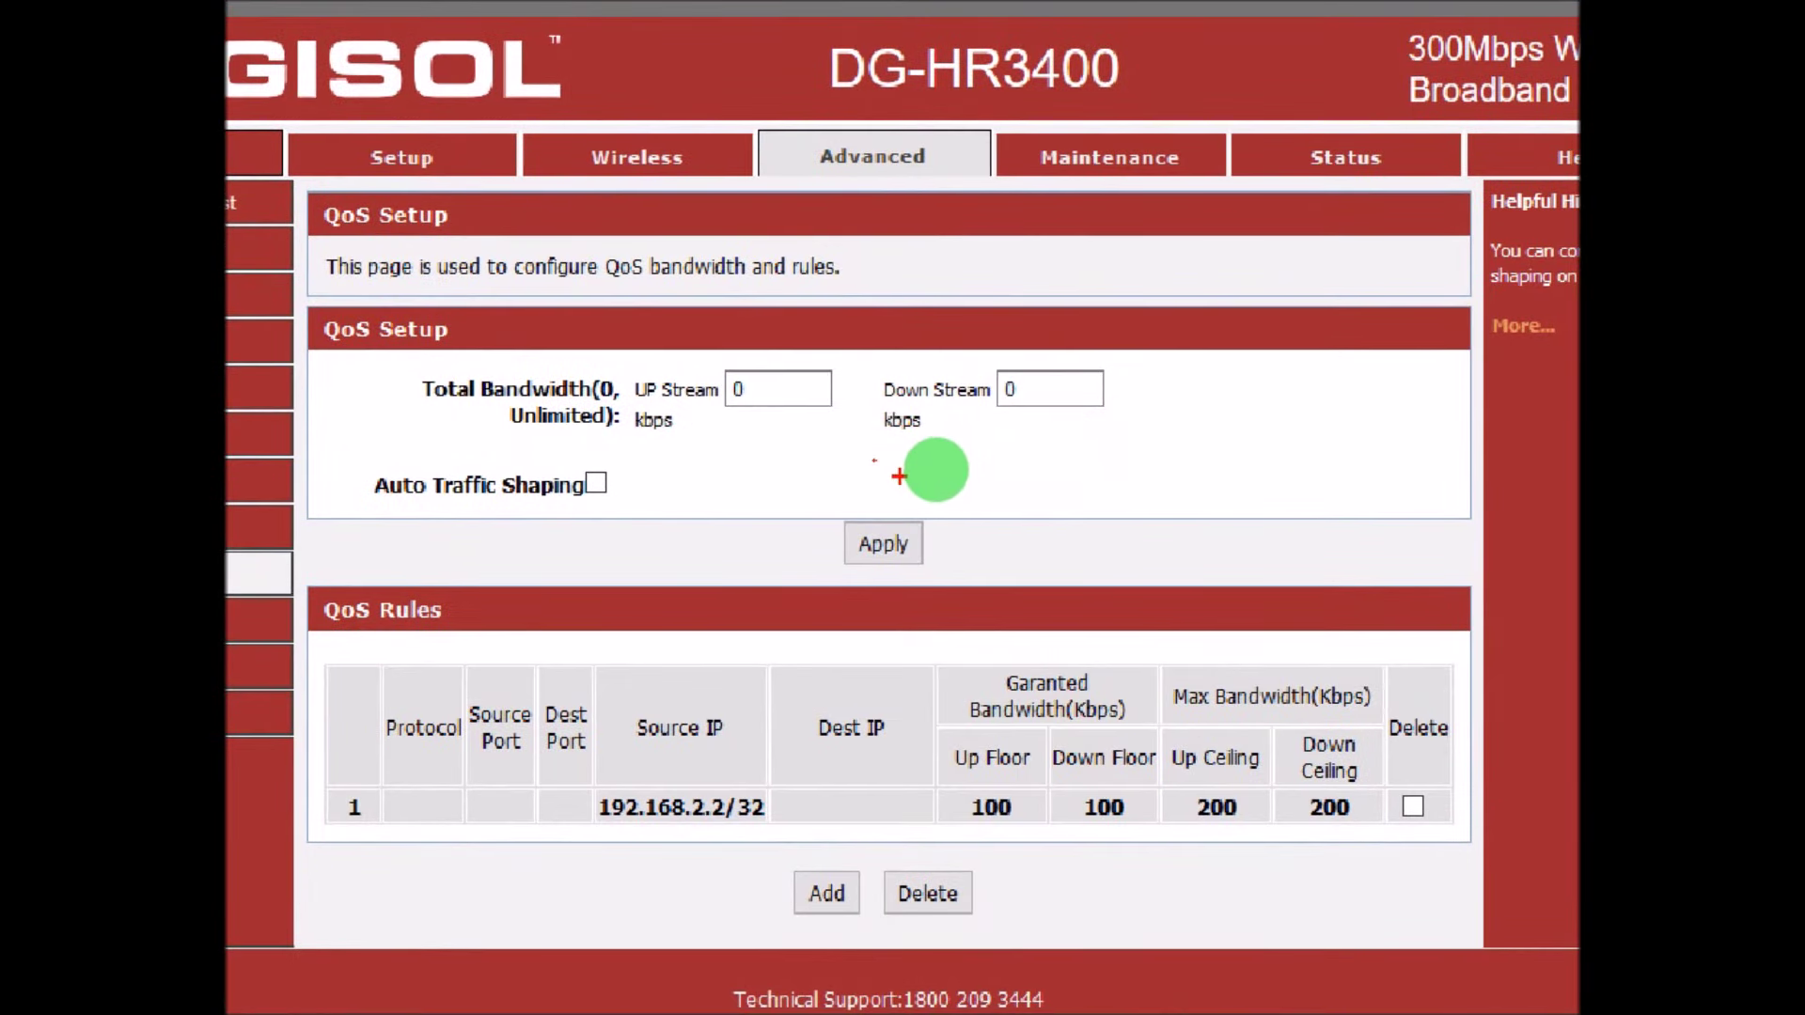
pyautogui.write('now ')
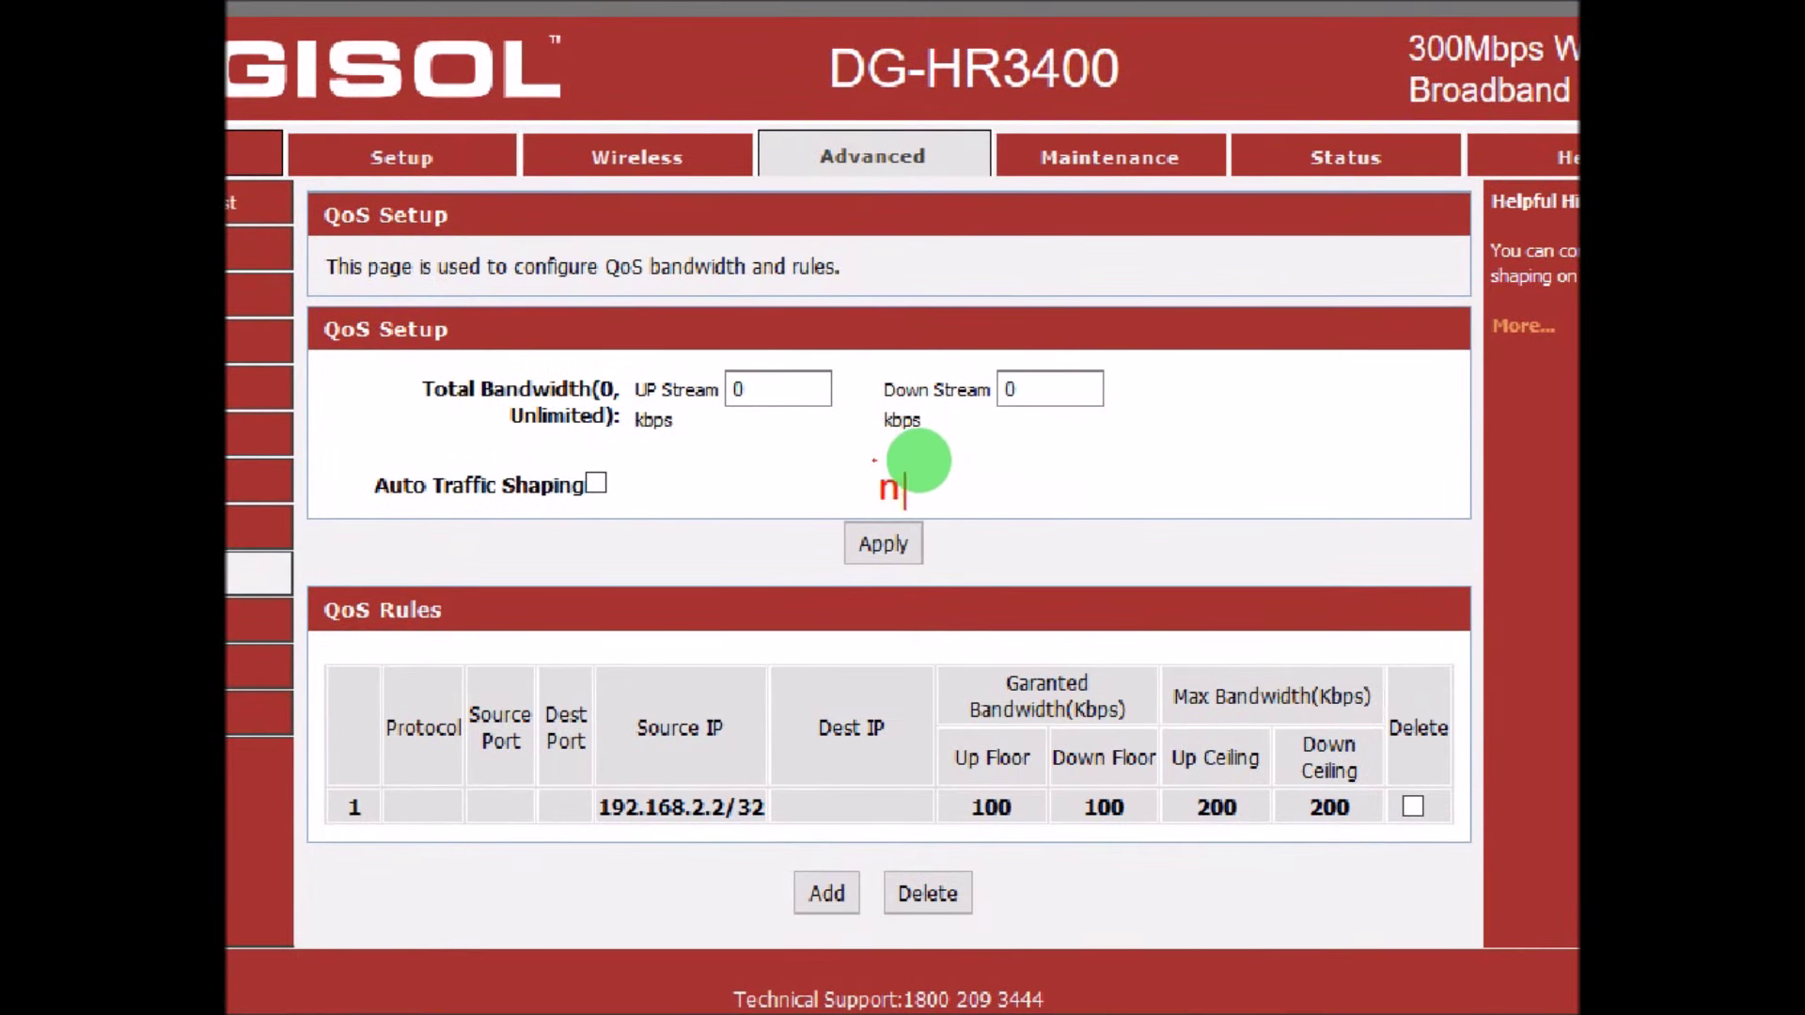
pyautogui.write('check the speed')
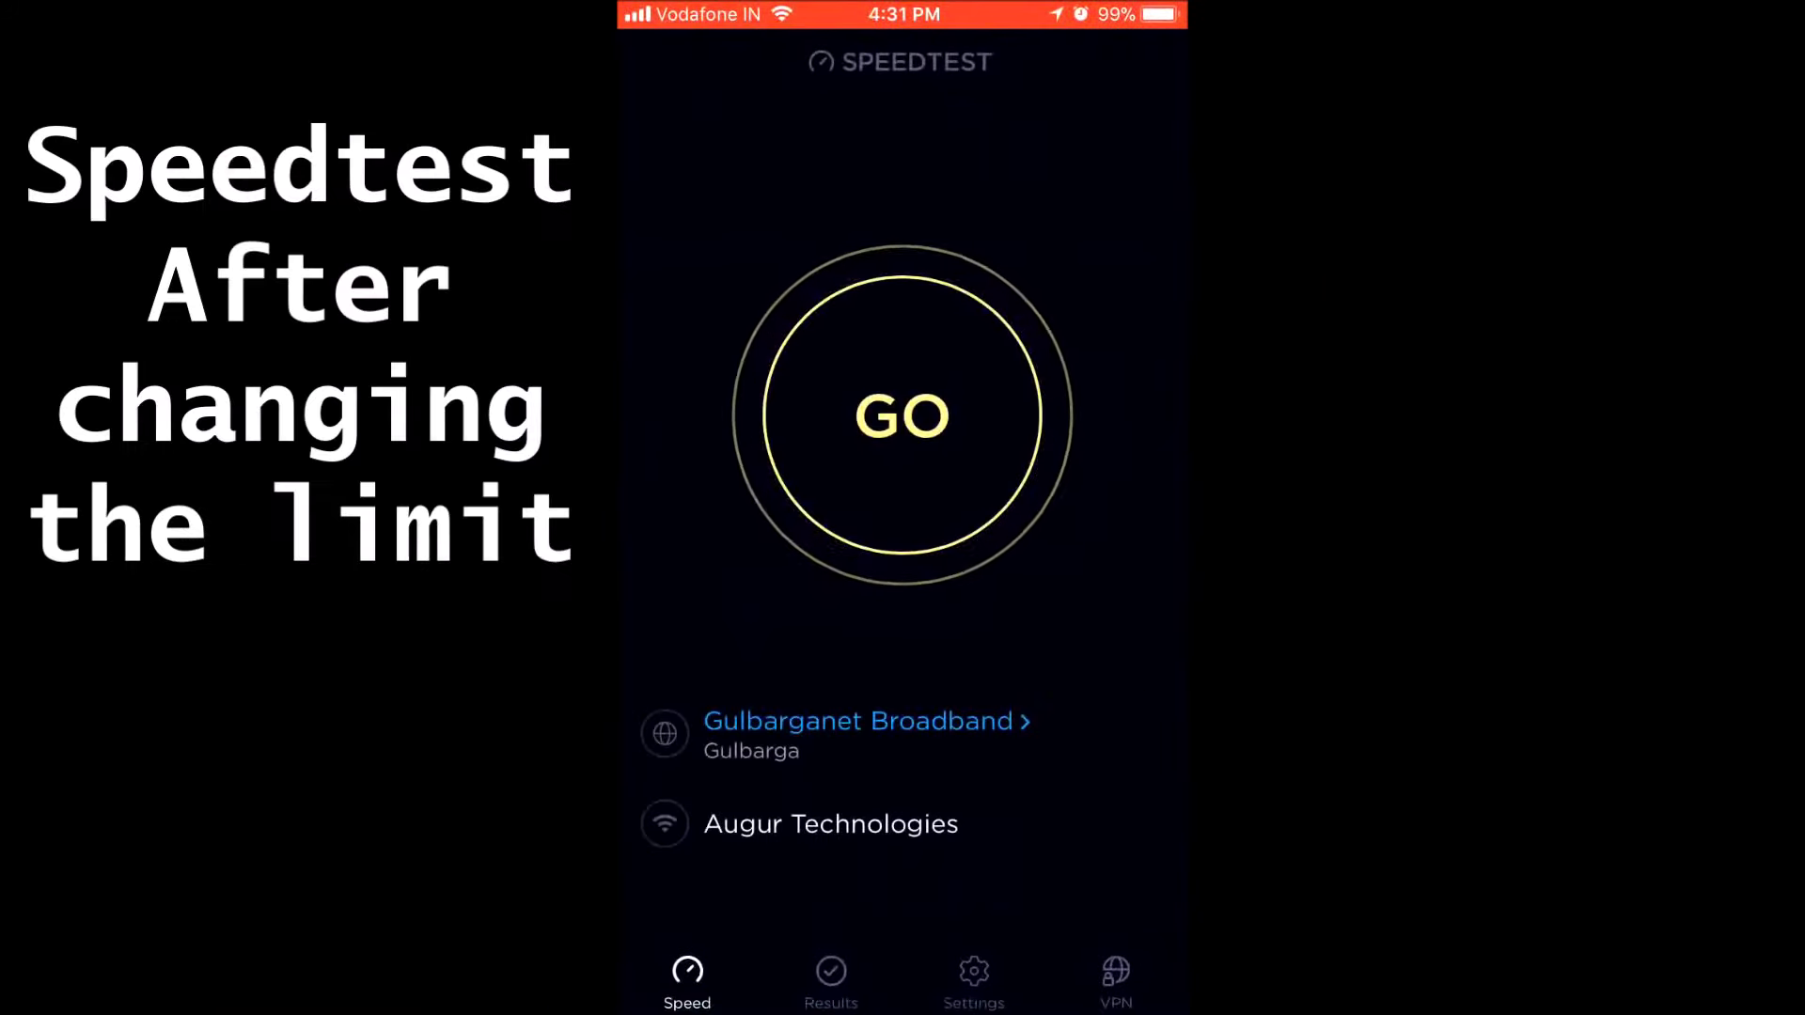
# - Run a speed test and compare its 0.22 Mbps result with the earlier 6.78 Mbps test
pyautogui.click(903, 414)
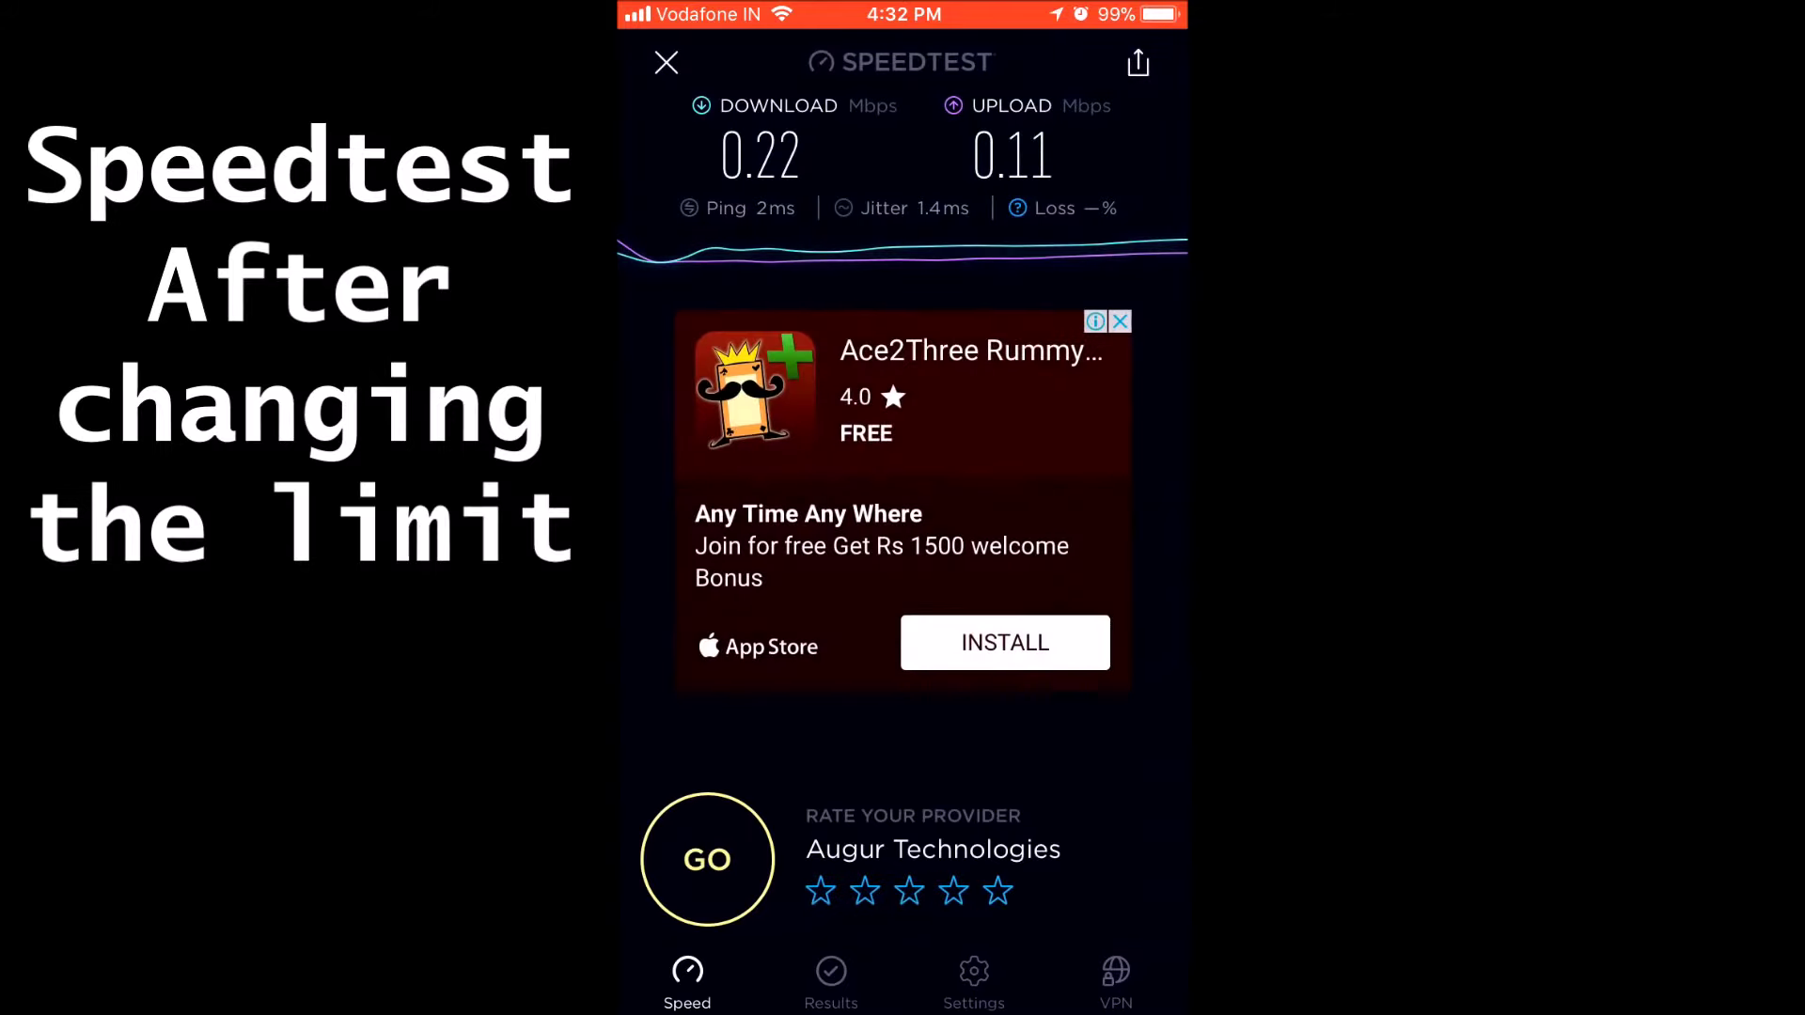
pyautogui.click(832, 983)
pyautogui.click(667, 62)
pyautogui.click(903, 193)
pyautogui.click(666, 62)
pyautogui.click(903, 13)
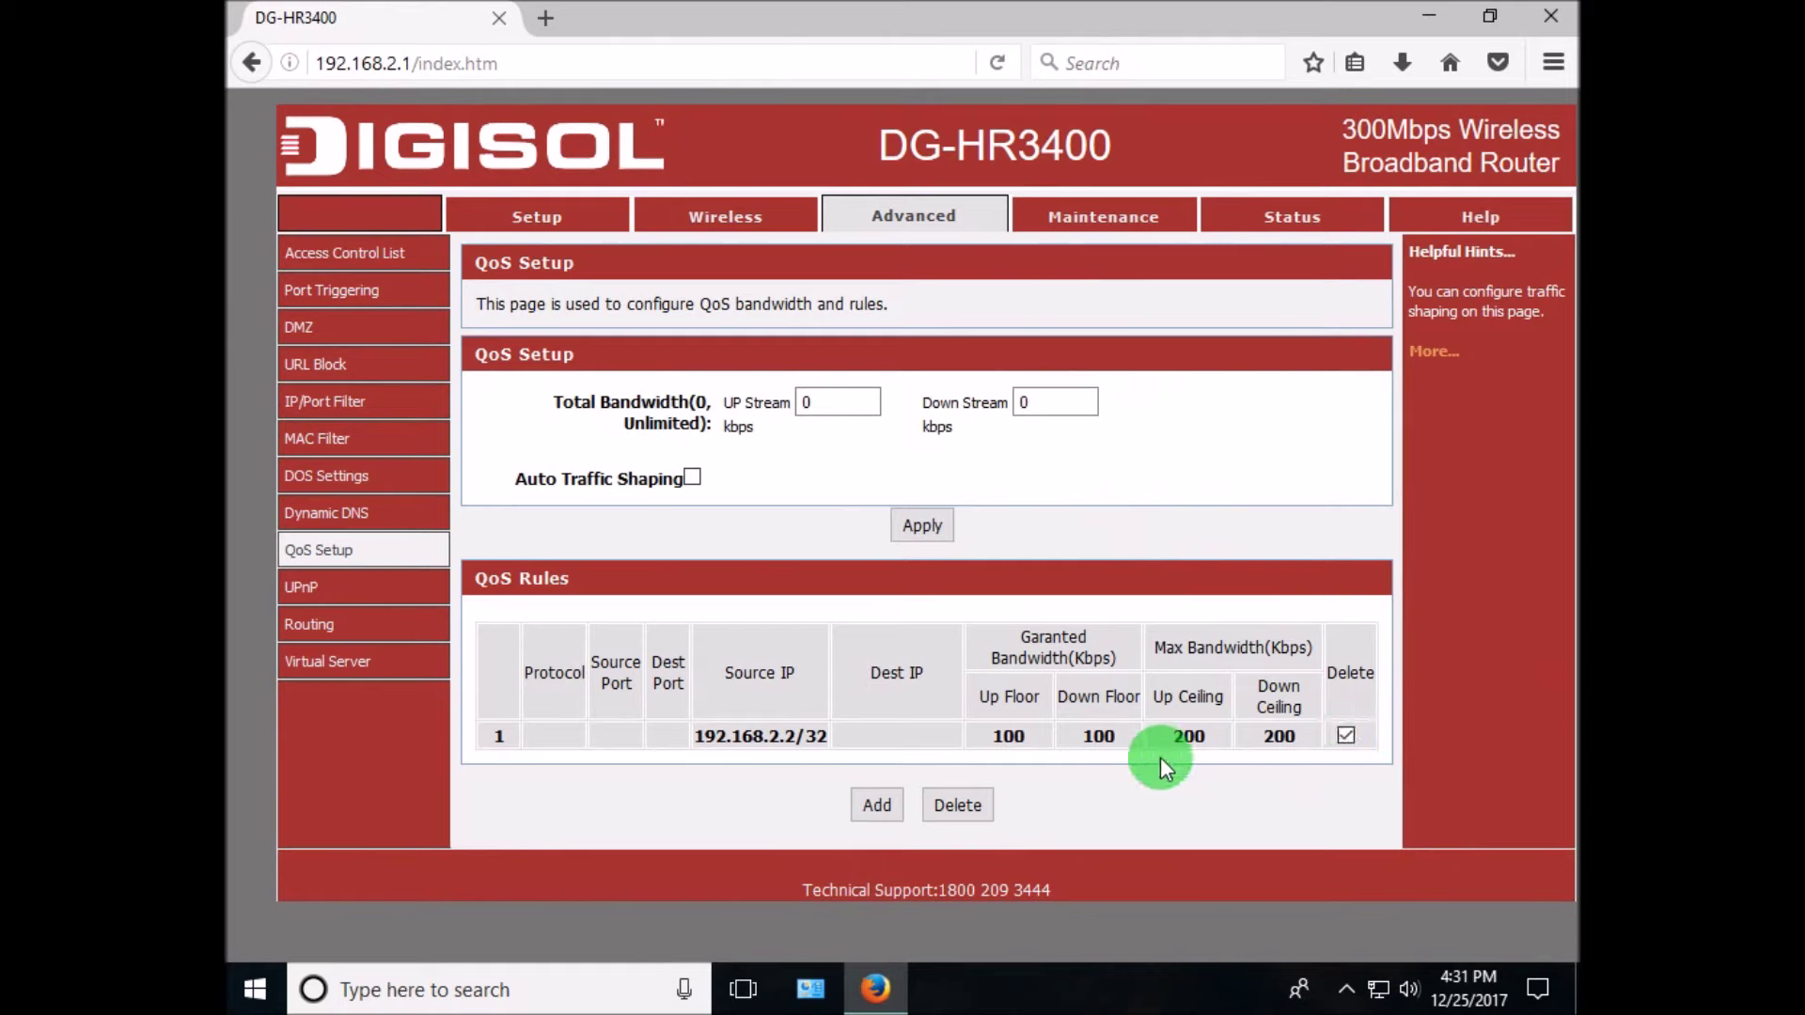
# - Delete the 192.168.2.2/32 QoS rule and apply the change
pyautogui.click(960, 805)
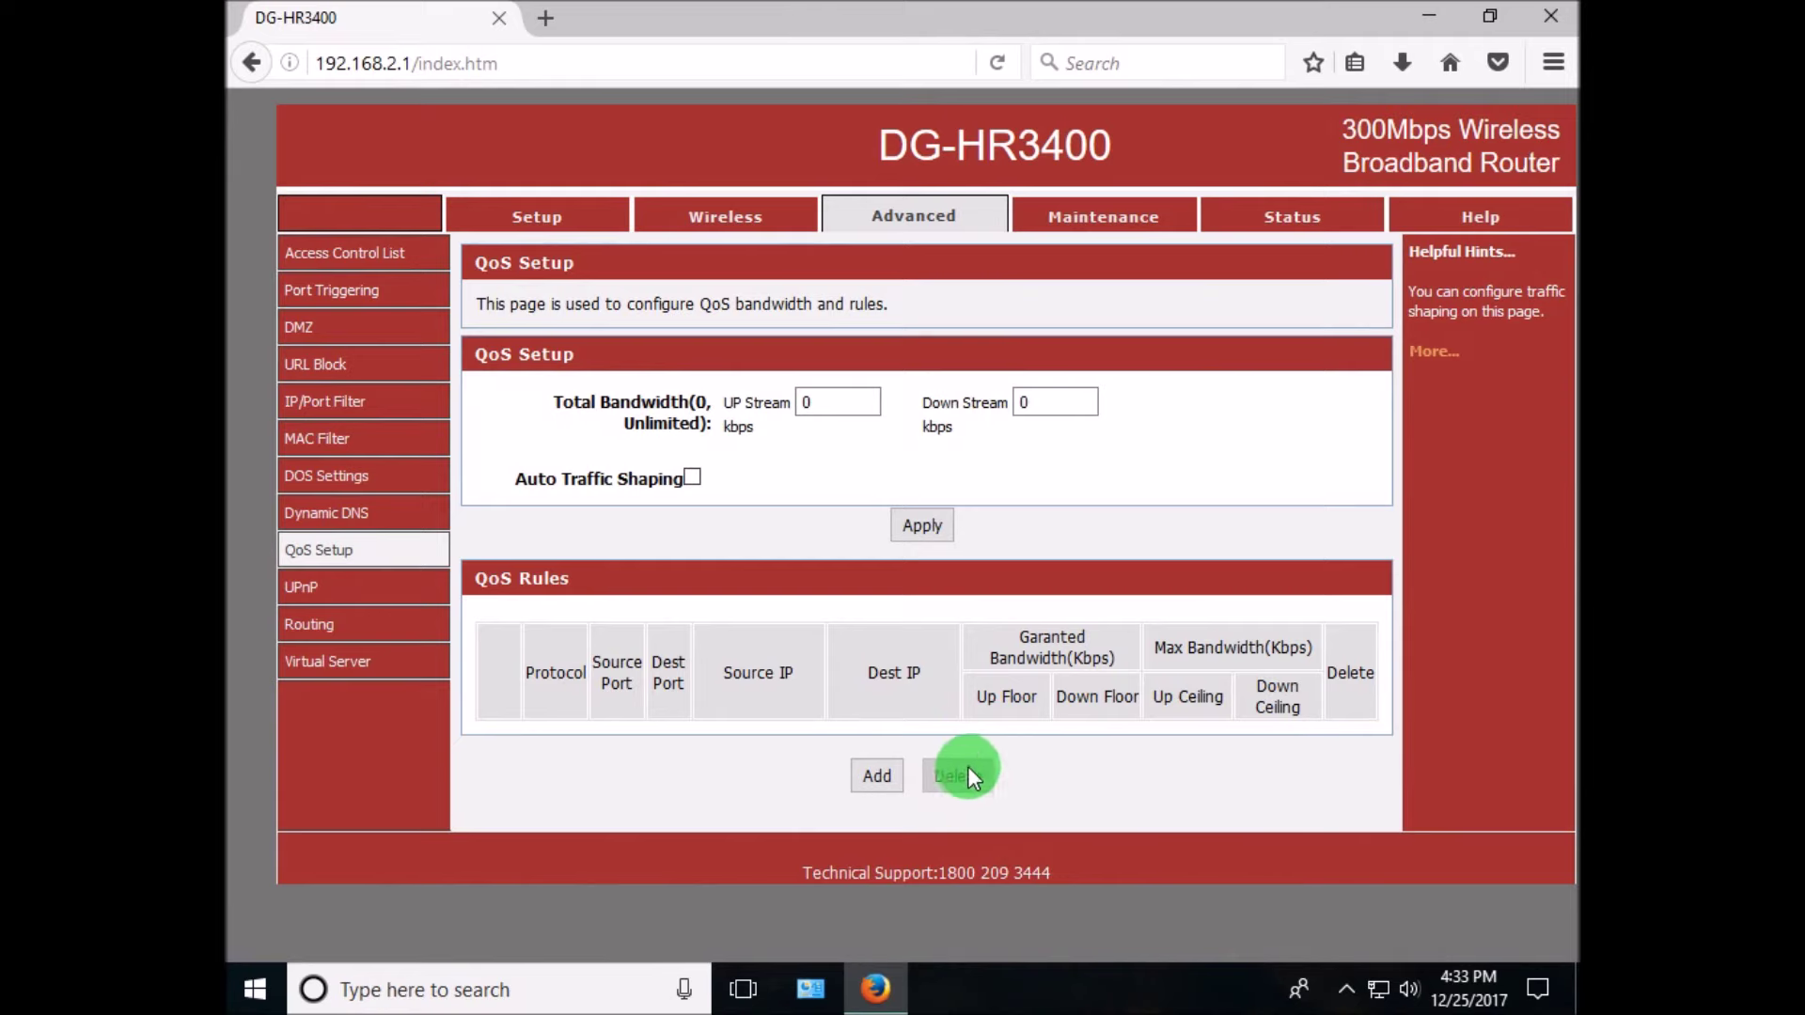
pyautogui.click(931, 528)
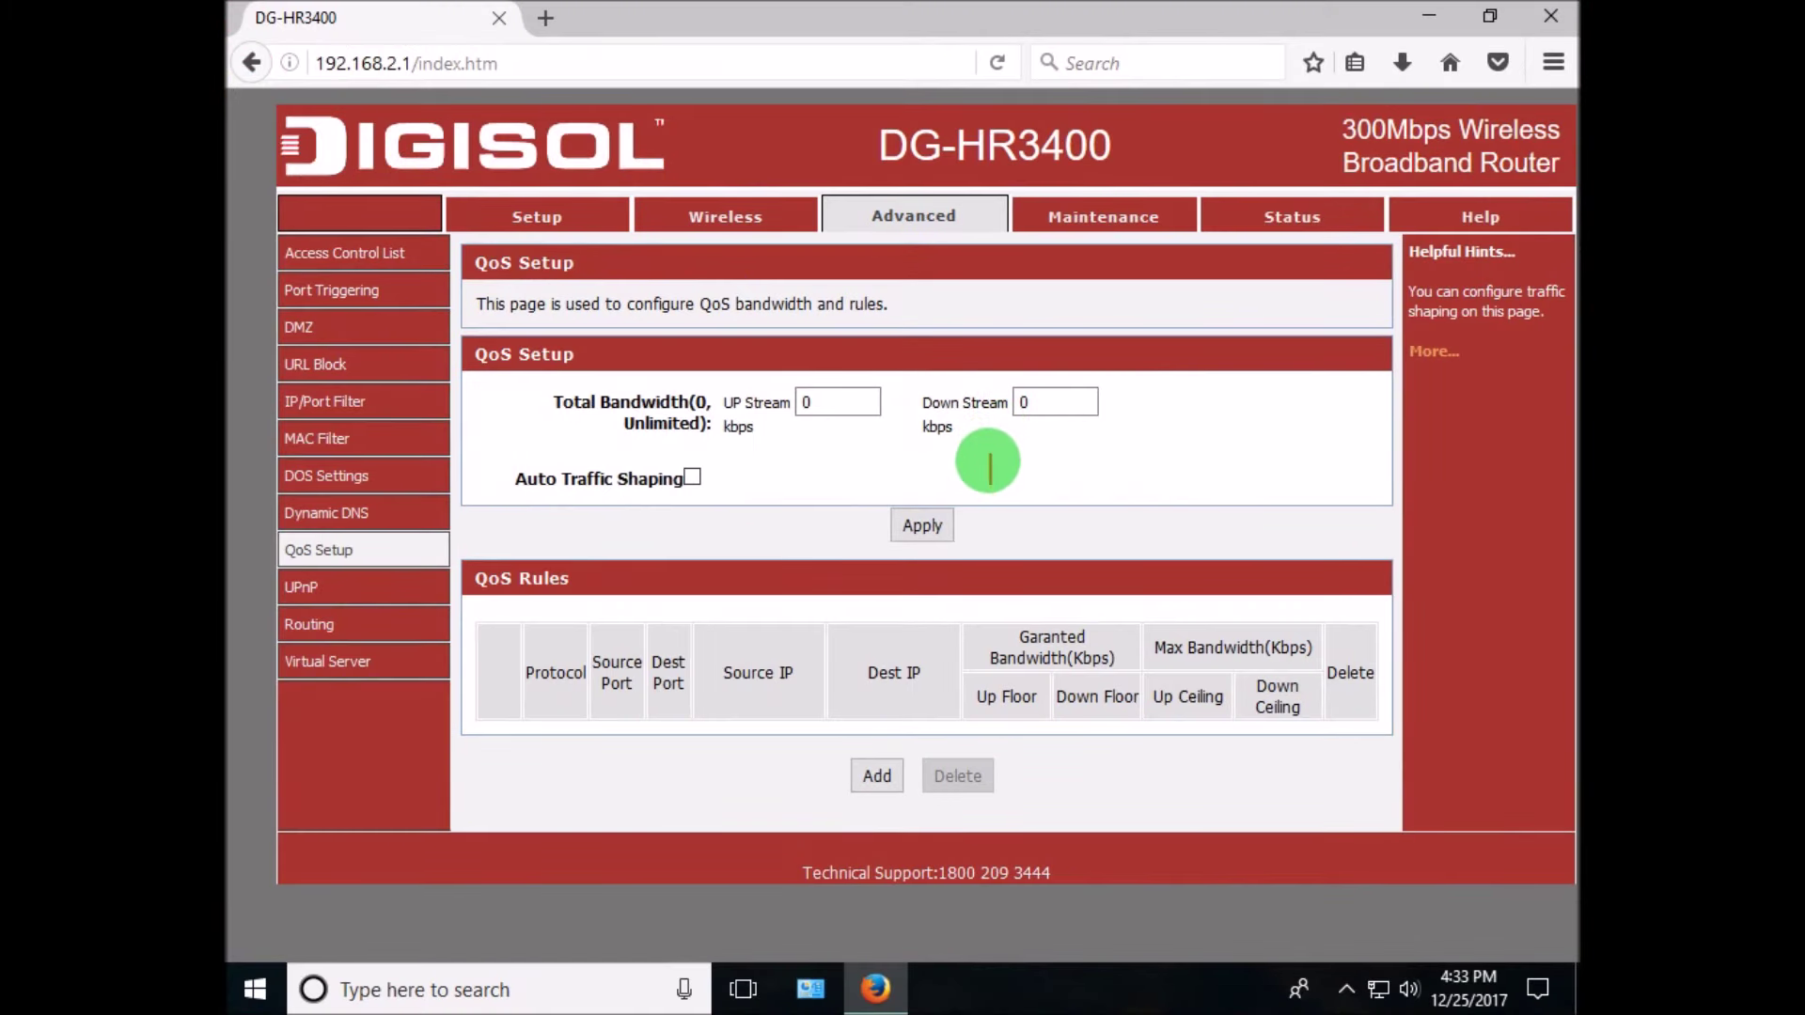
pyautogui.write('thanx for w')
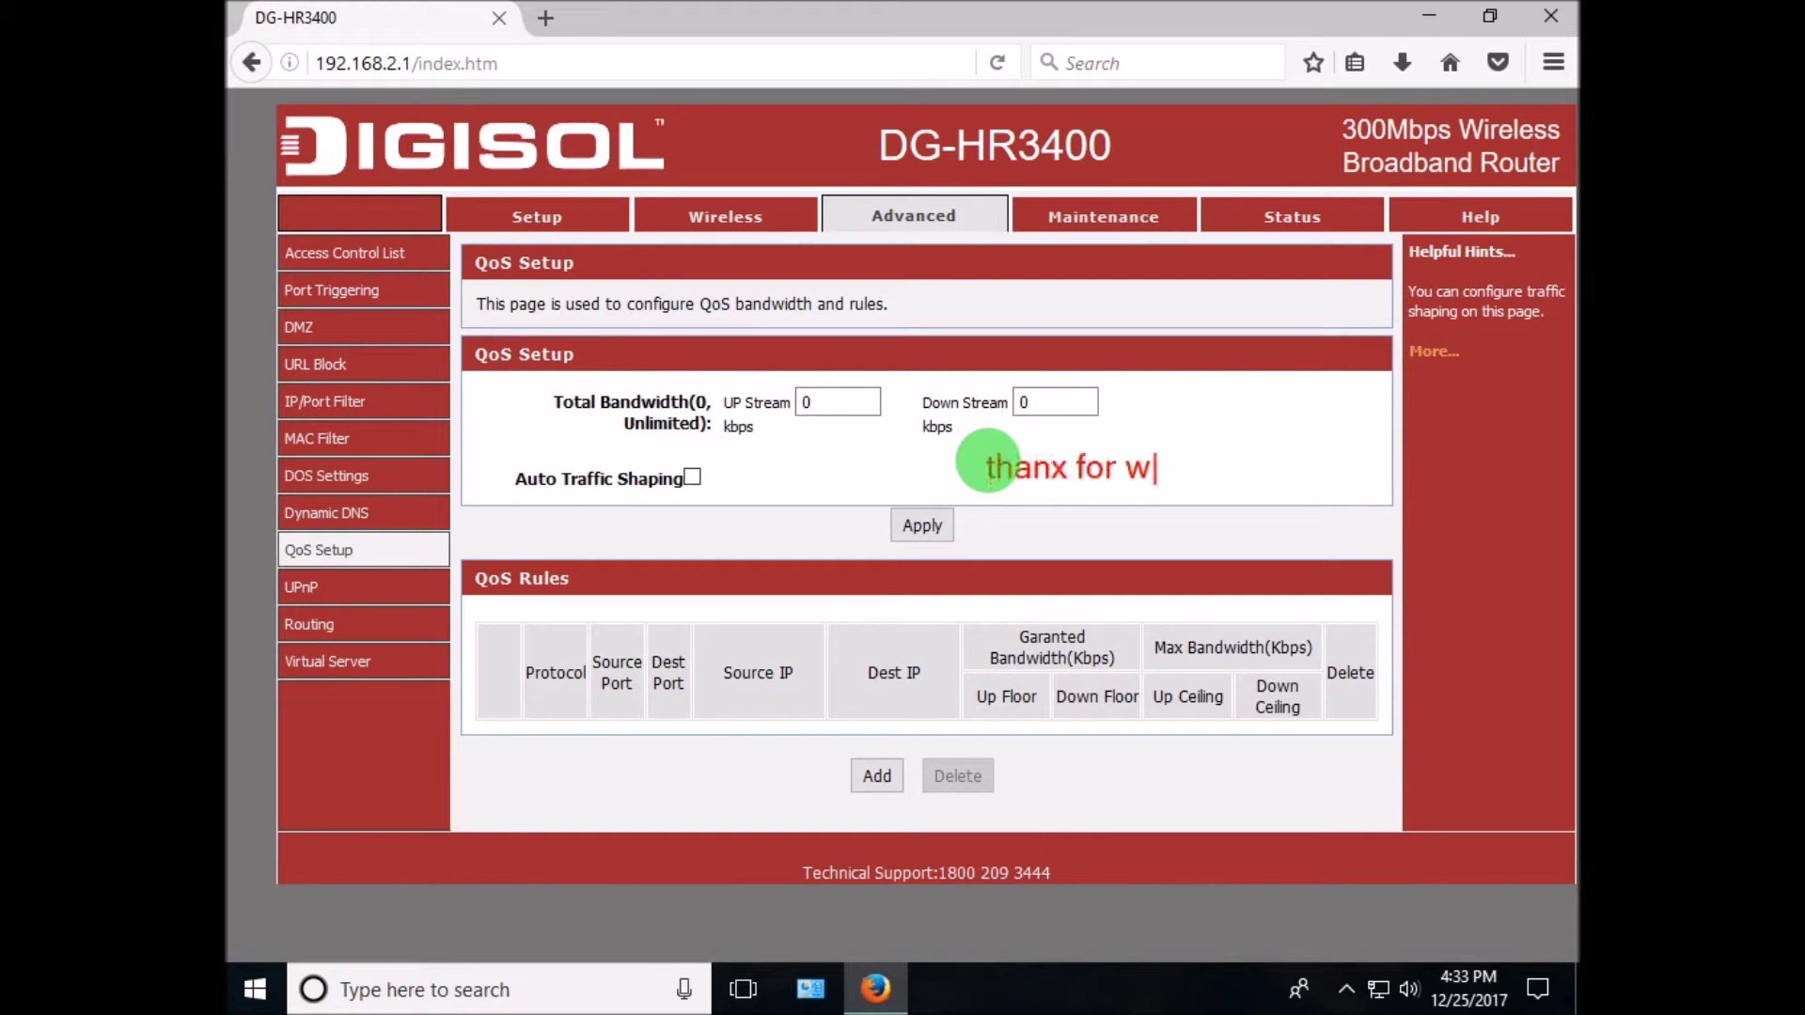
pyautogui.write('atching')
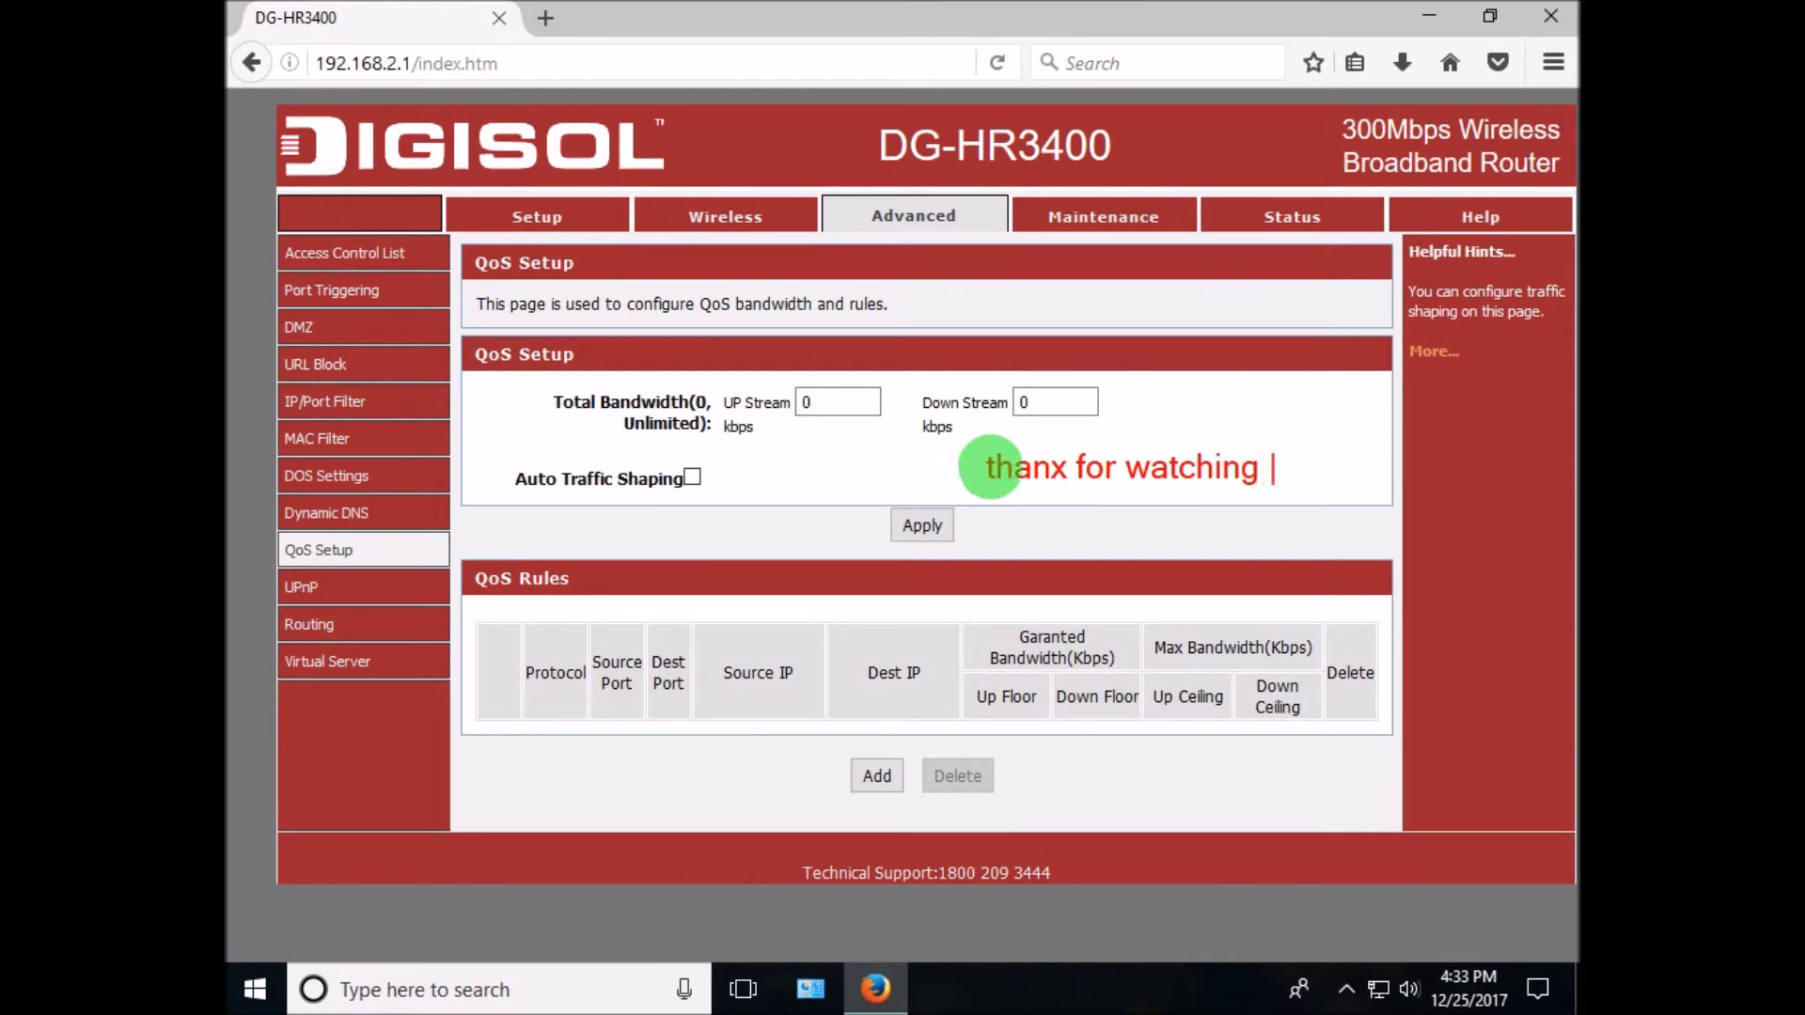
pyautogui.press('Escape')
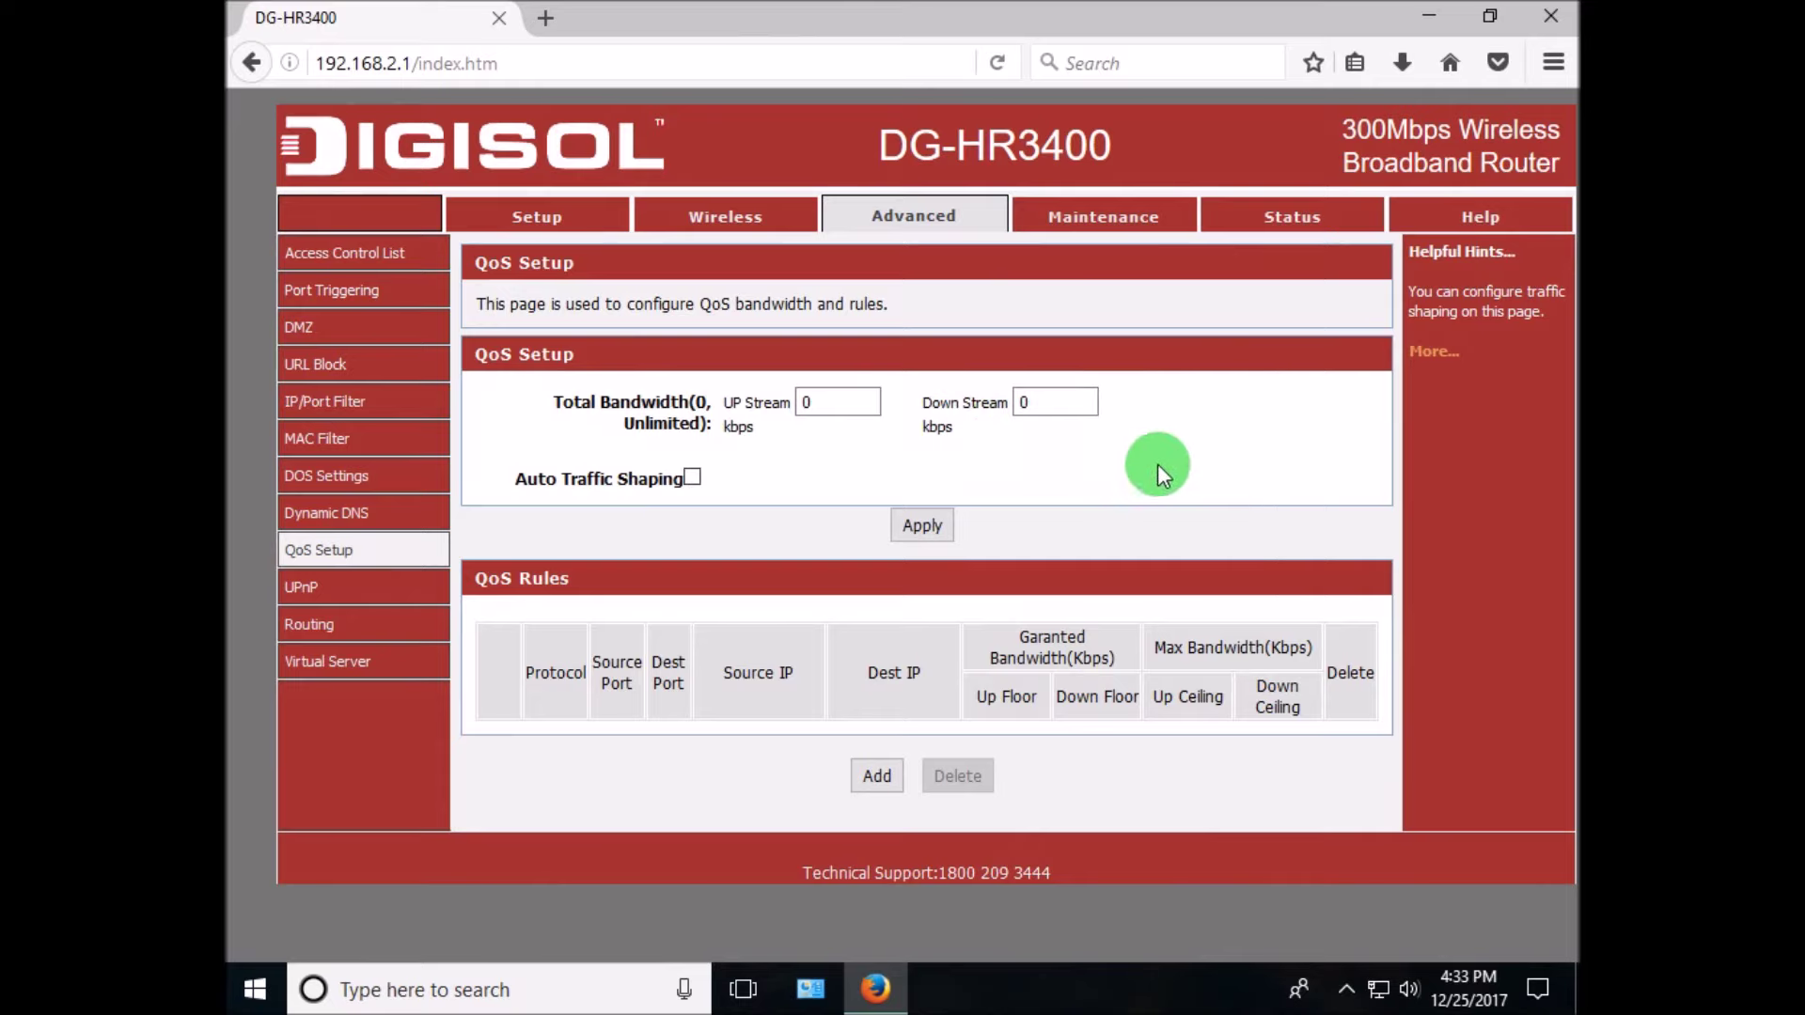
pyautogui.click(1346, 988)
pyautogui.rightClick(1346, 936)
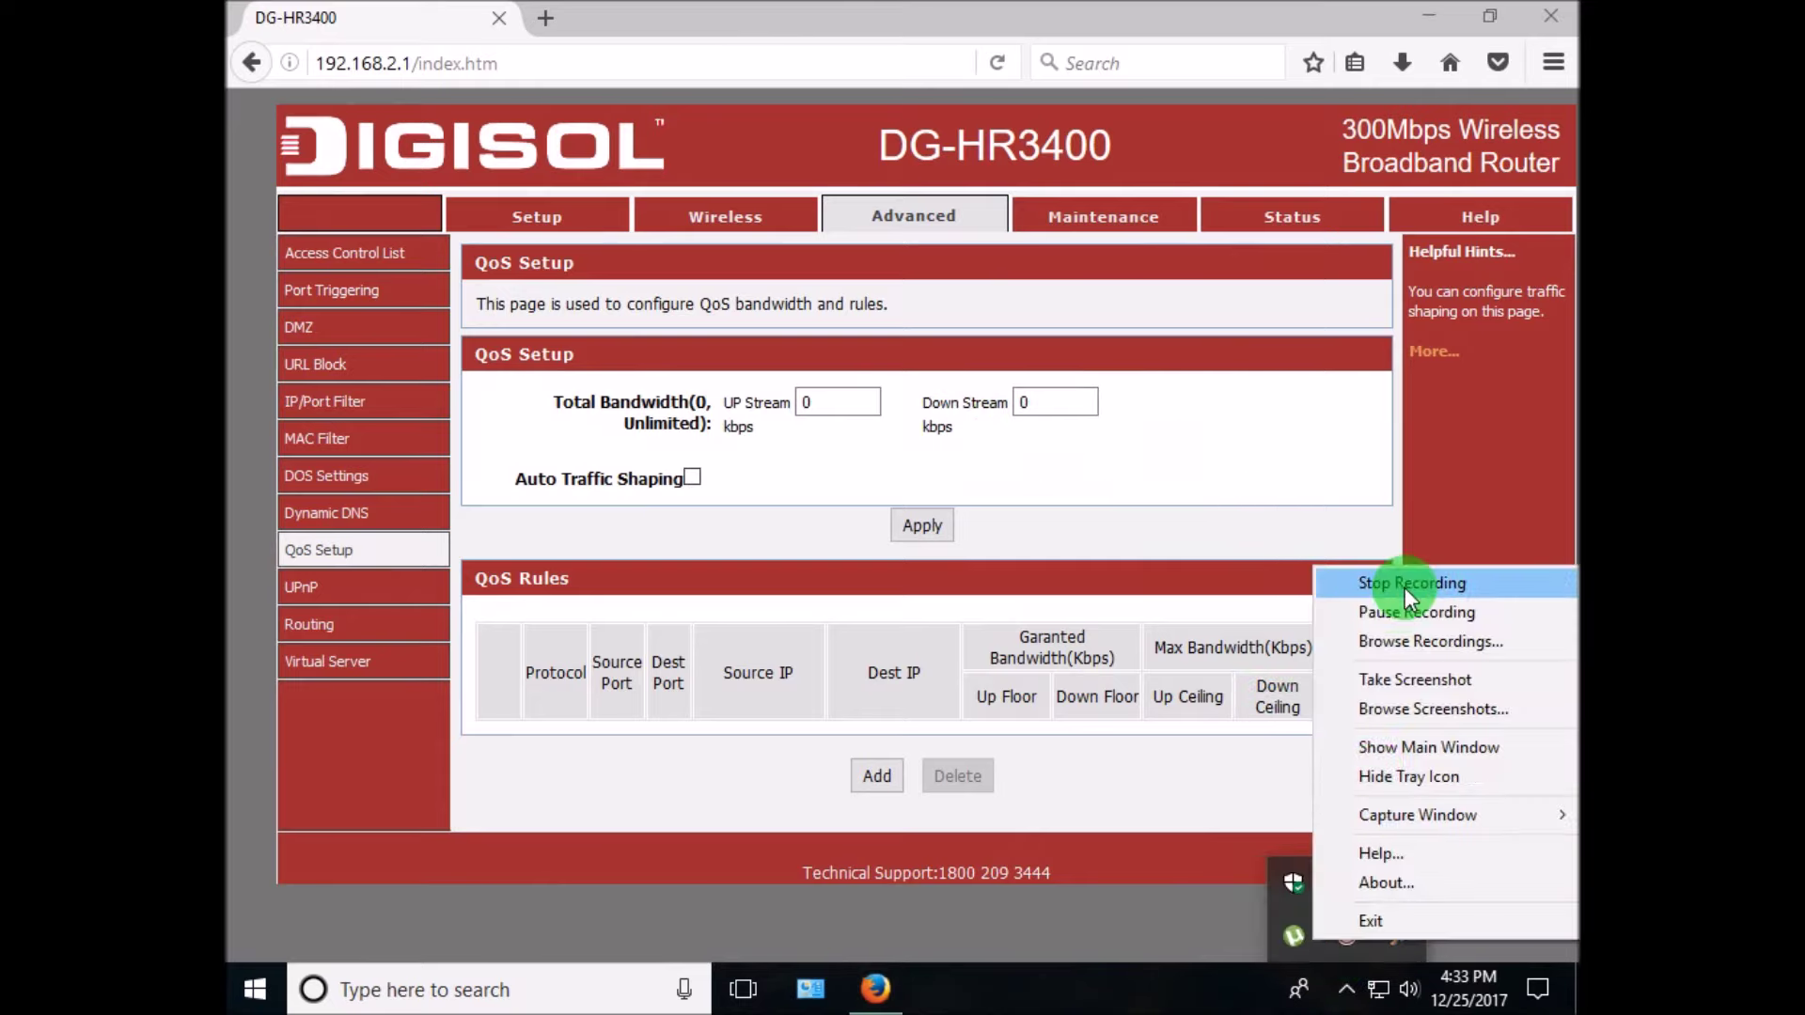
pyautogui.click(1404, 588)
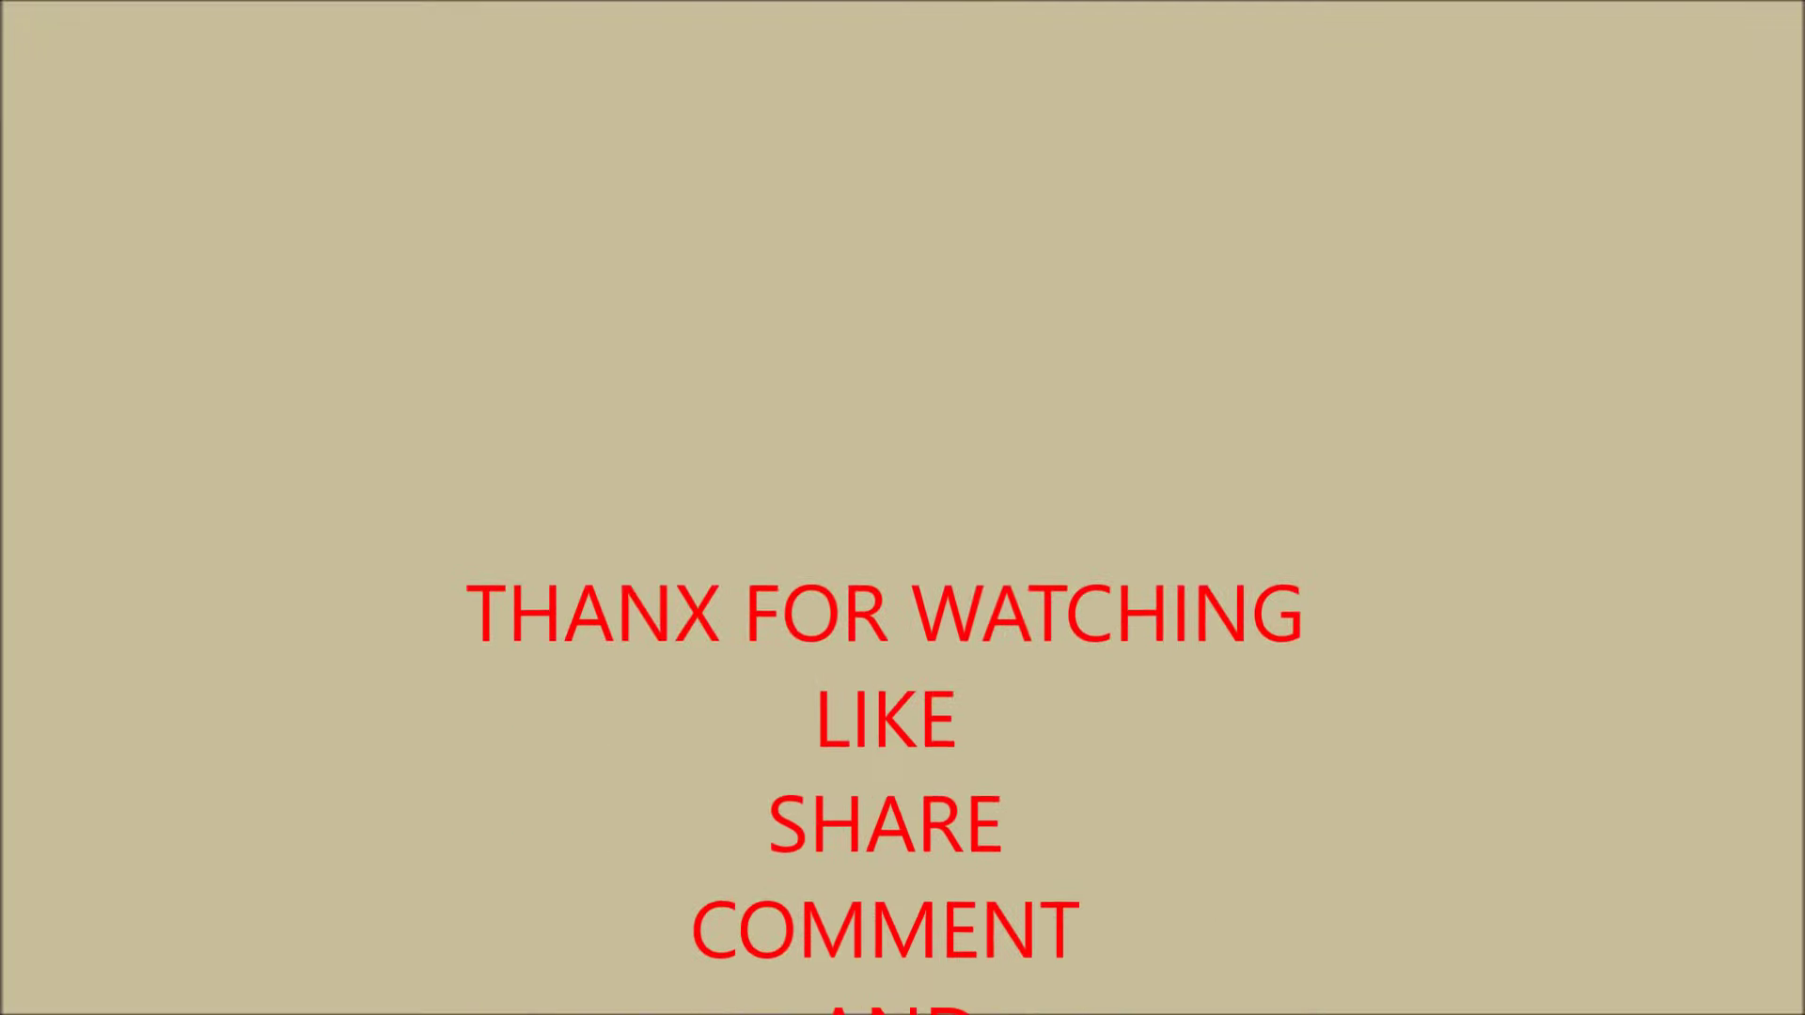